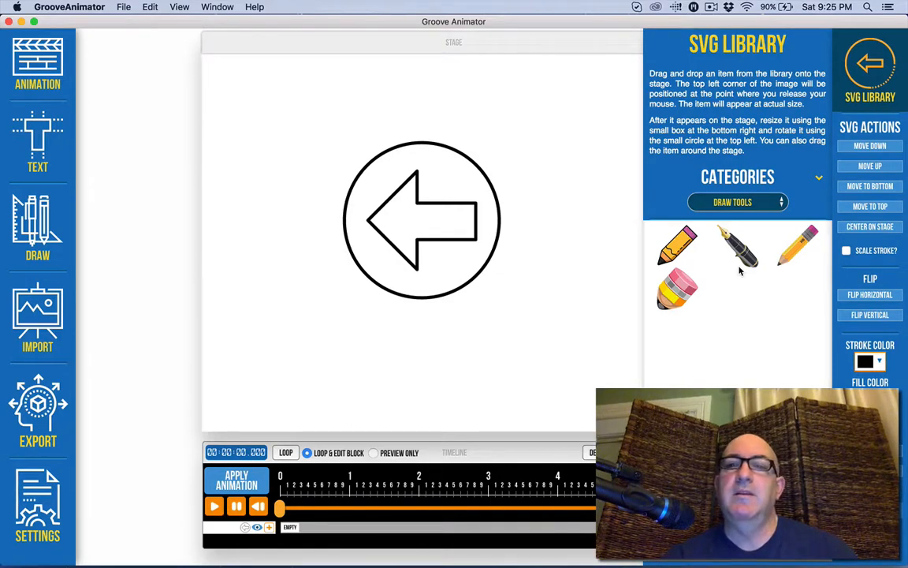
Add the fountain pen from the draw tools to the stage, shrink it, and place it at the circle's lower-right edge
left_click_drag(751, 250, 418, 218)
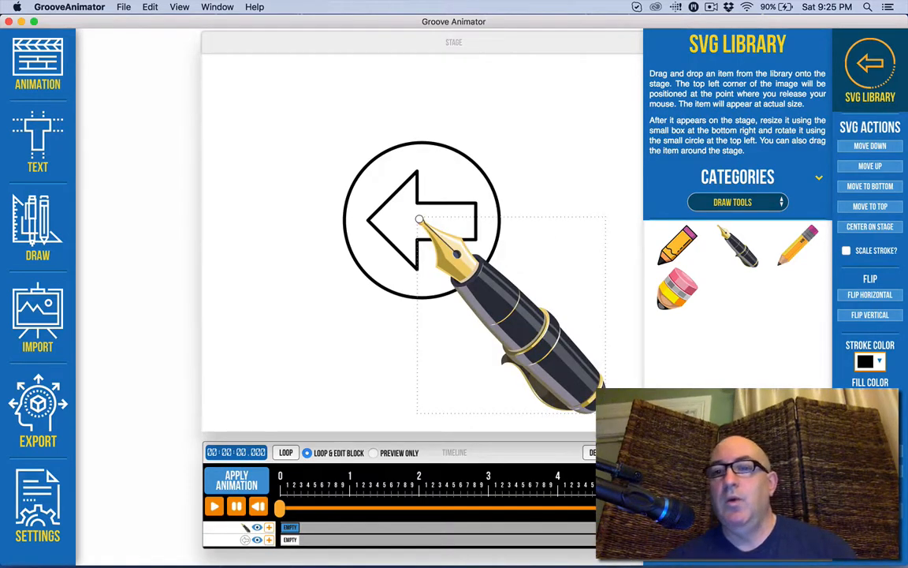
left_click_drag(603, 412, 482, 332)
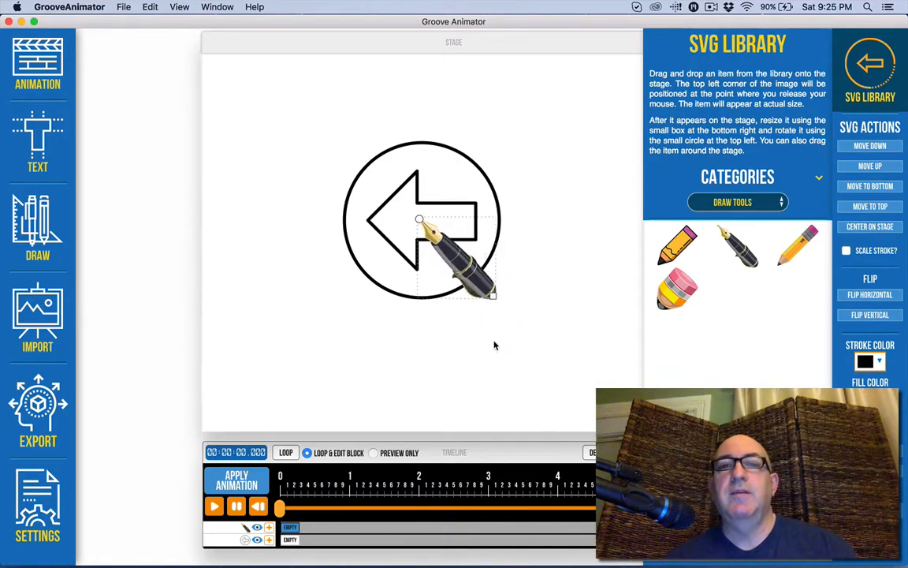
left_click_drag(467, 275, 398, 363)
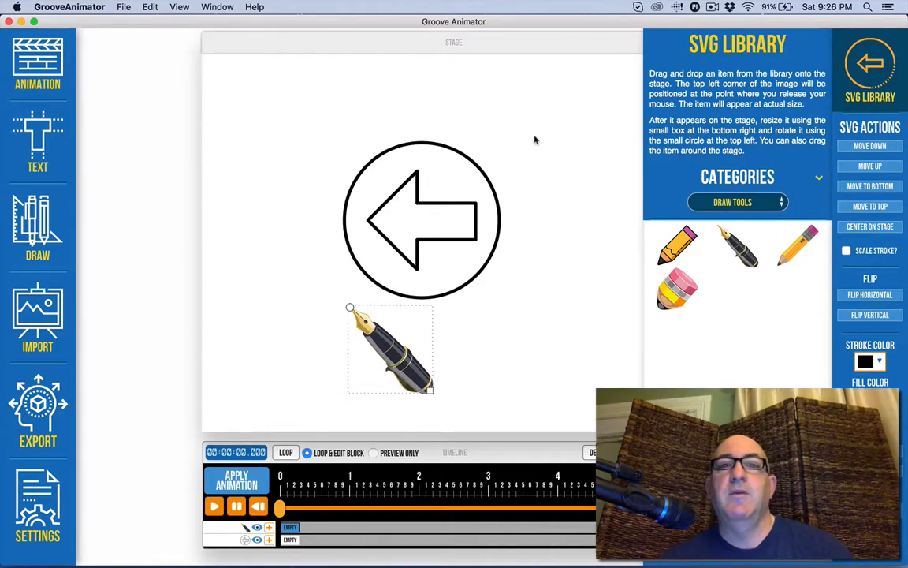
left_click(380, 204)
left_click(355, 319)
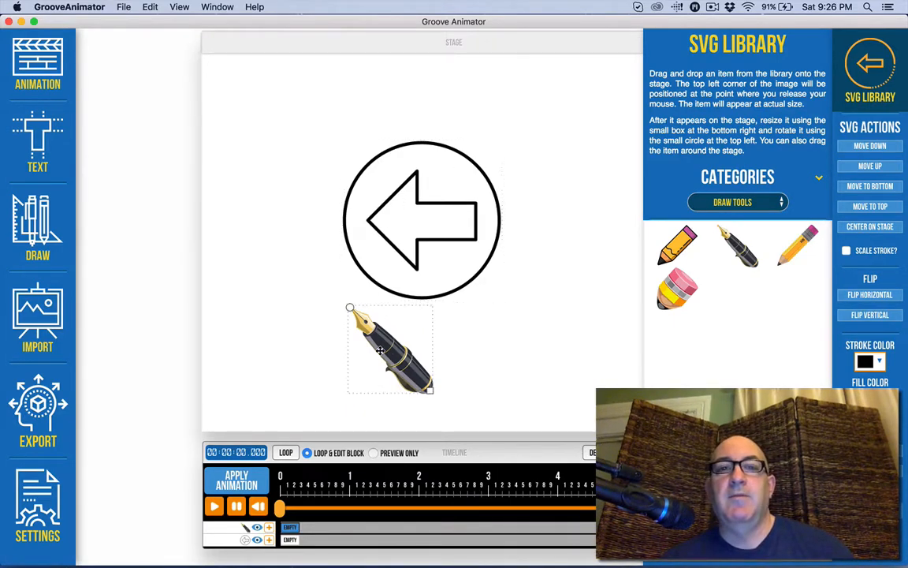
left_click_drag(394, 354, 541, 306)
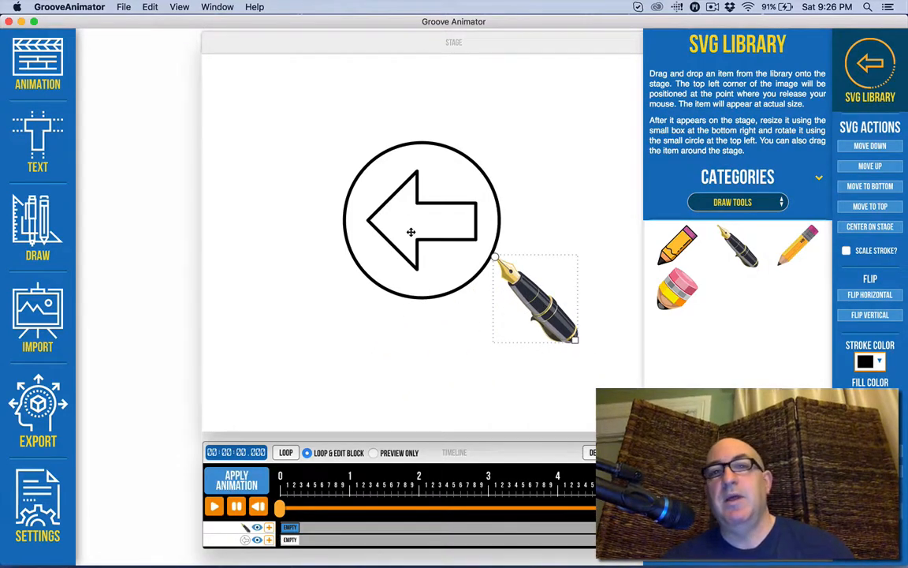
Examine the stroke animation and dash animation settings, including their options for attaching a drawing tool
left_click(52, 68)
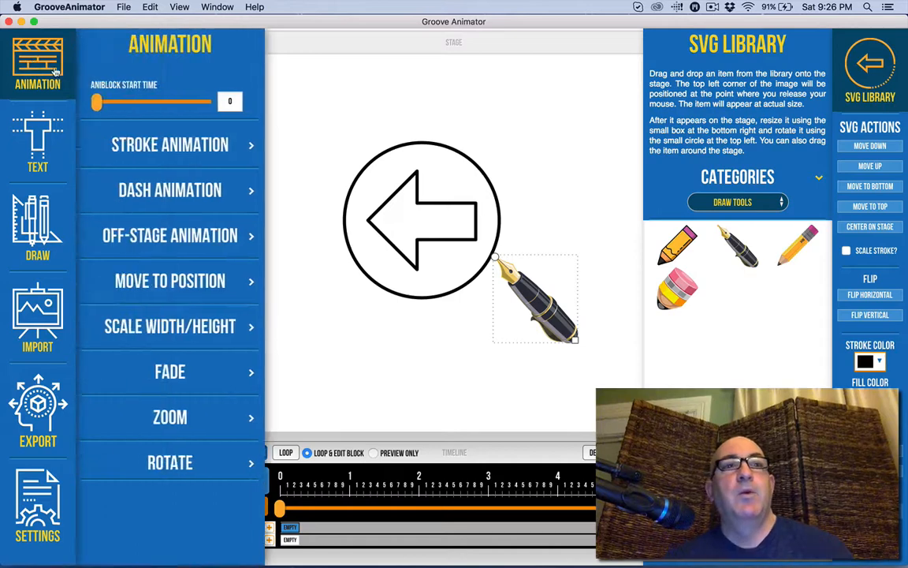
left_click(150, 146)
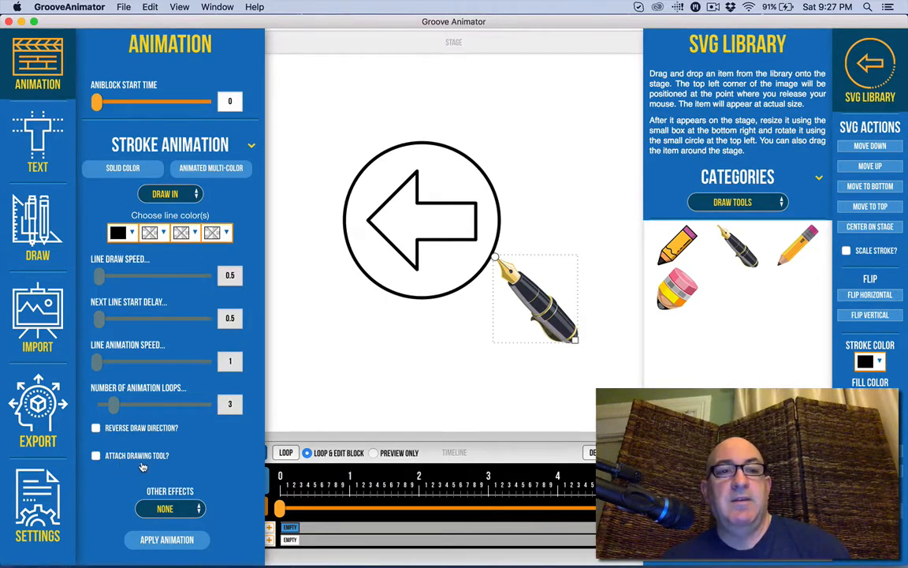
left_click(142, 144)
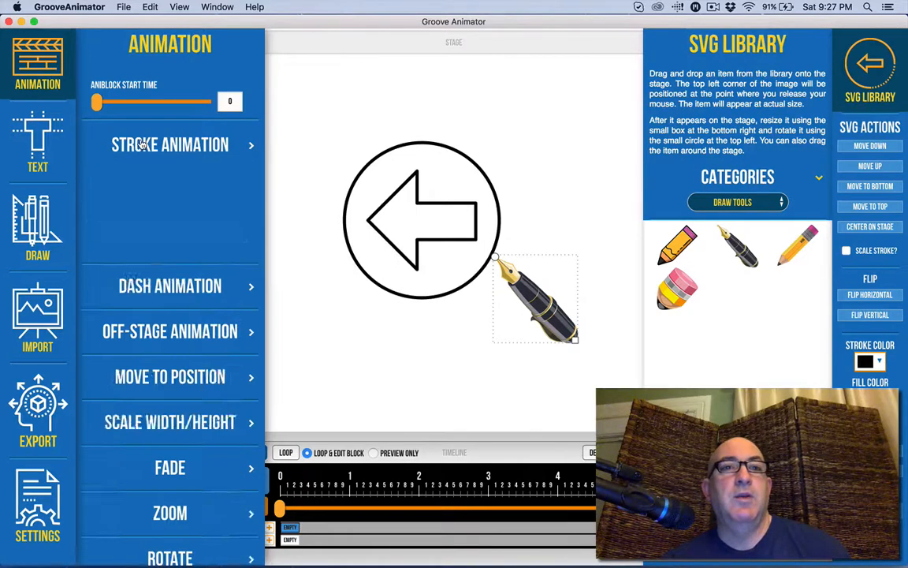
left_click(136, 176)
scroll(146, 438, "down", 5)
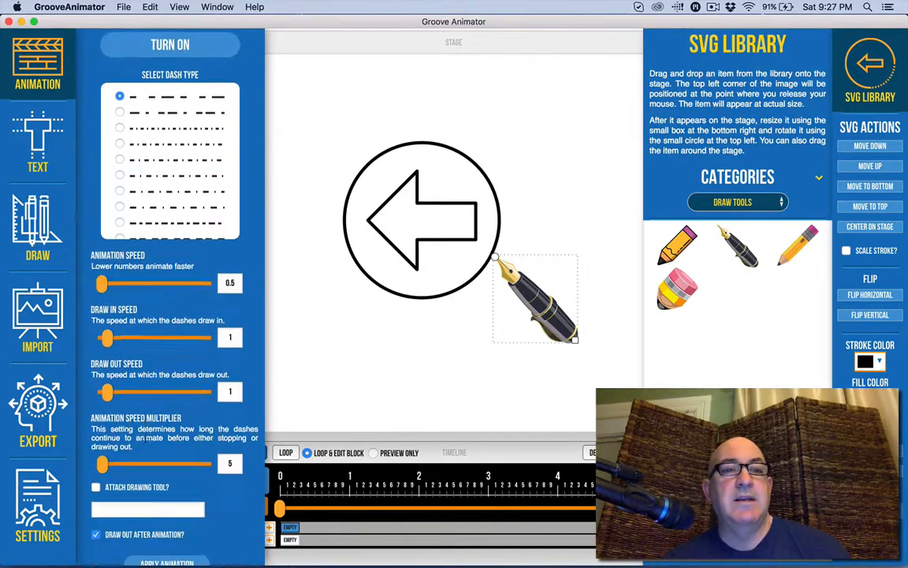
scroll(152, 272, "up", 5)
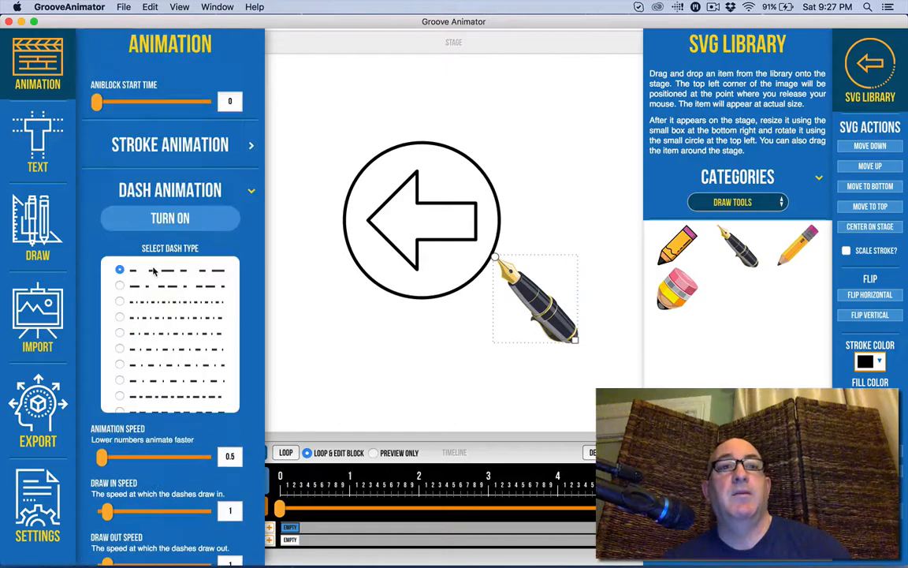
left_click(210, 190)
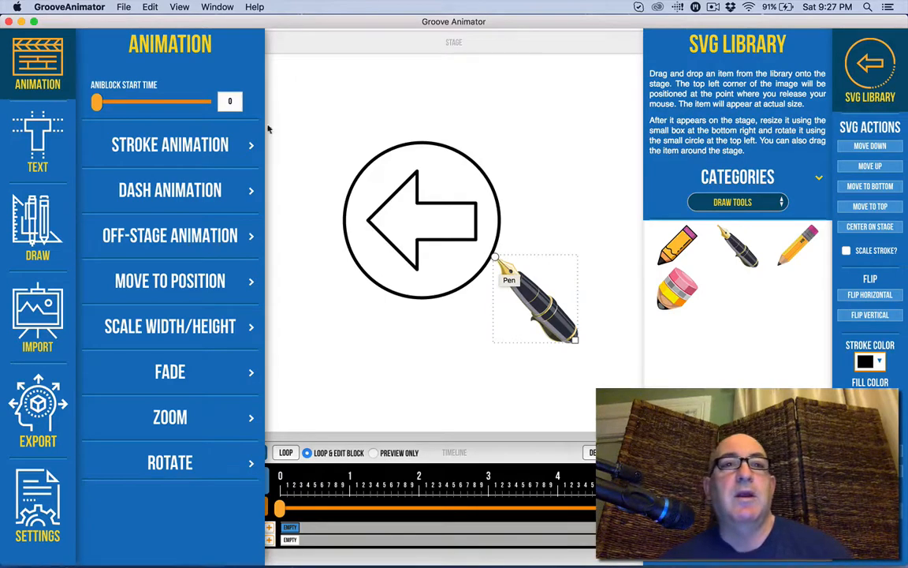
left_click(183, 148)
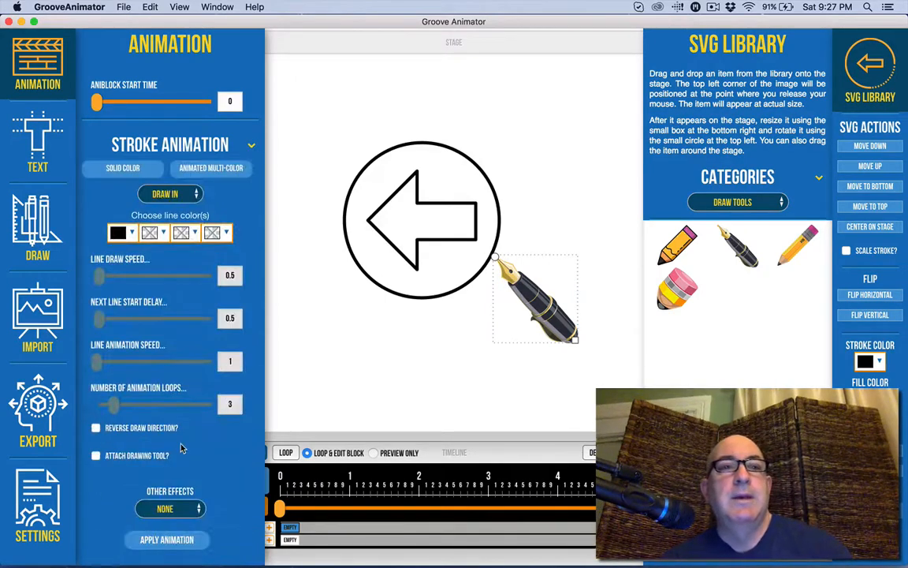
left_click(114, 166)
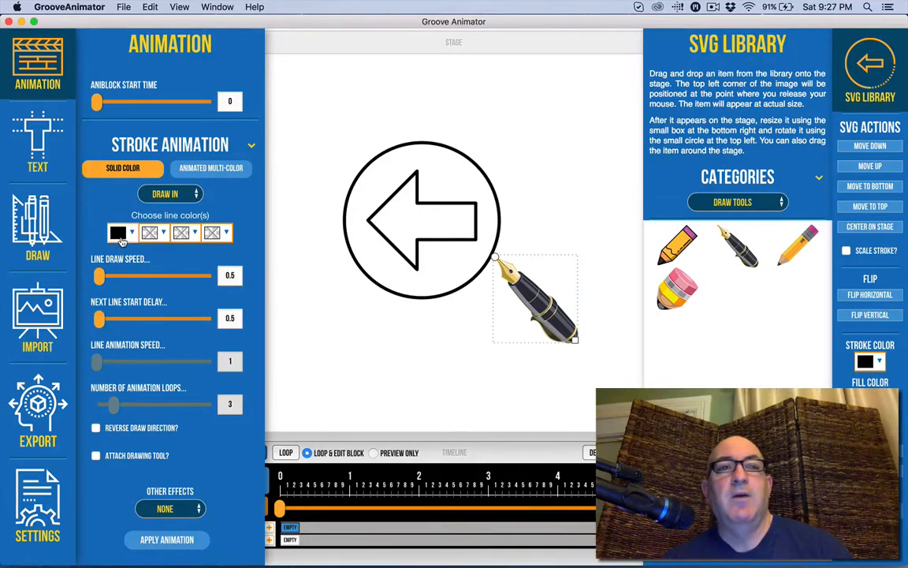
left_click(96, 457)
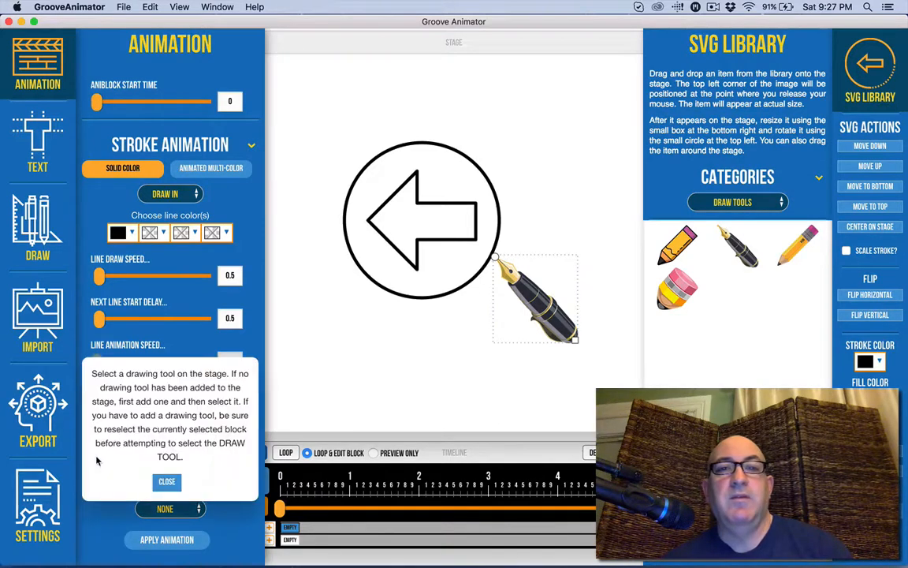
left_click(166, 481)
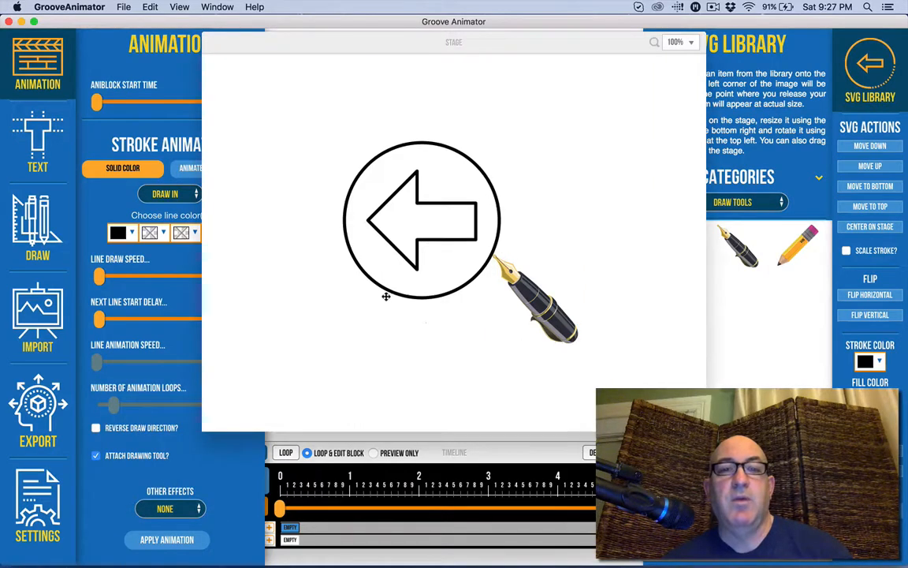
Apply a solid-color Draw In stroke animation to the circled arrow, with the fountain pen attached as its drawing tool
left_click(410, 204)
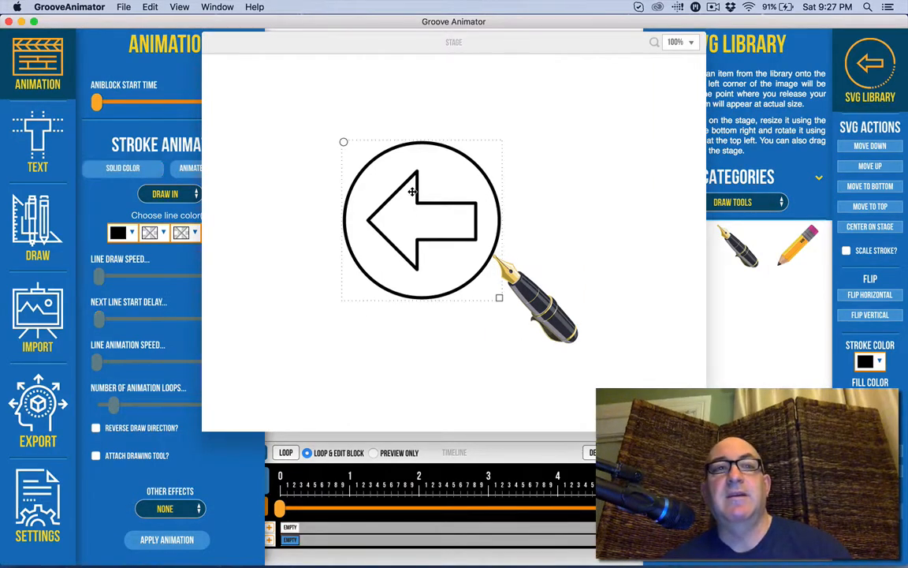
left_click(102, 131)
left_click(146, 142)
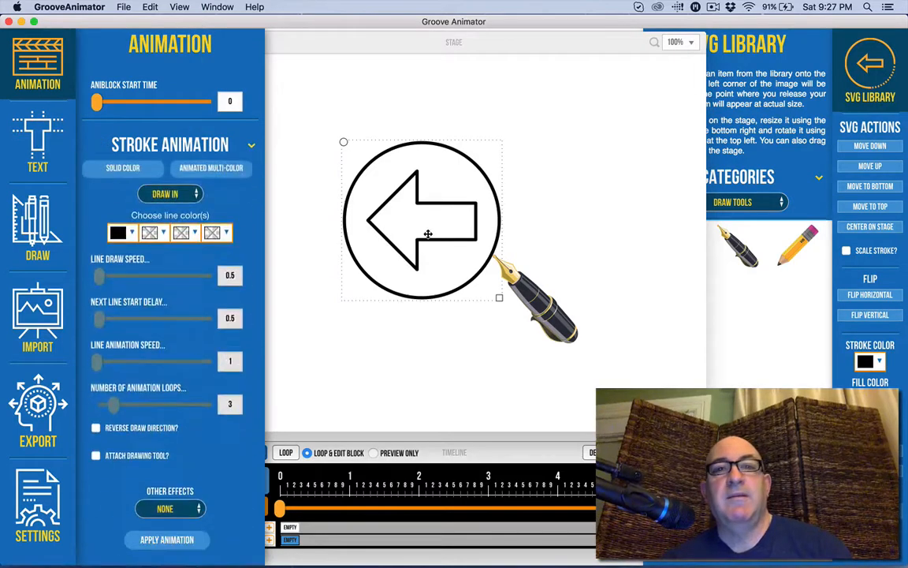
left_click(134, 172)
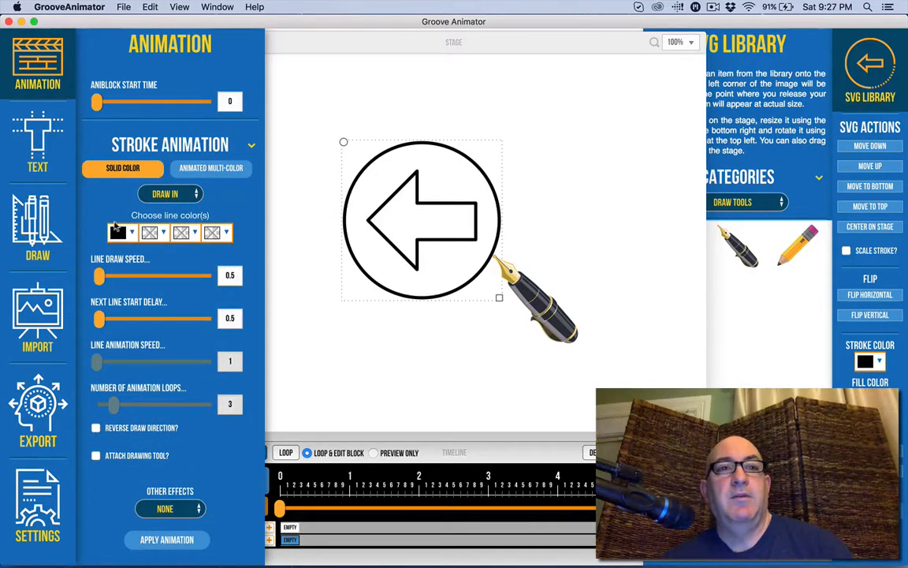
left_click(96, 456)
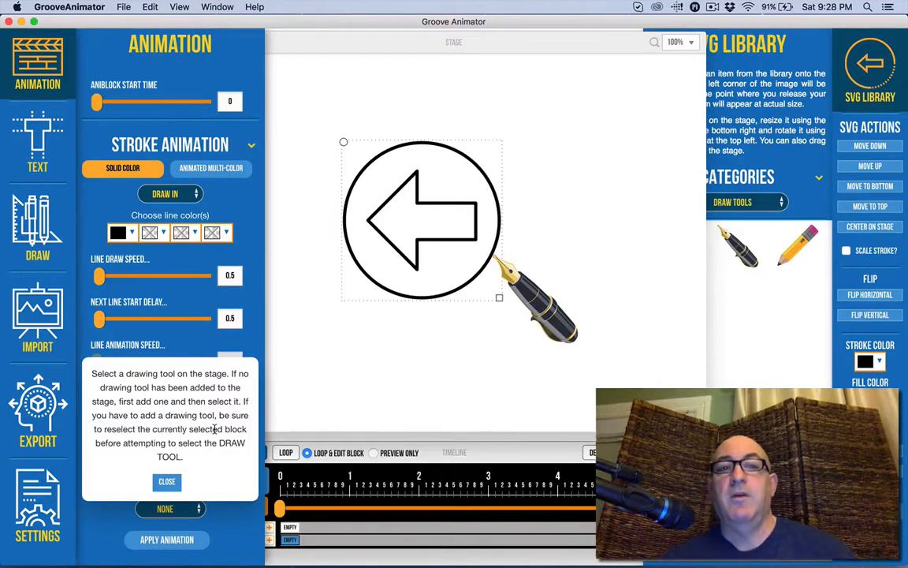
left_click(533, 294)
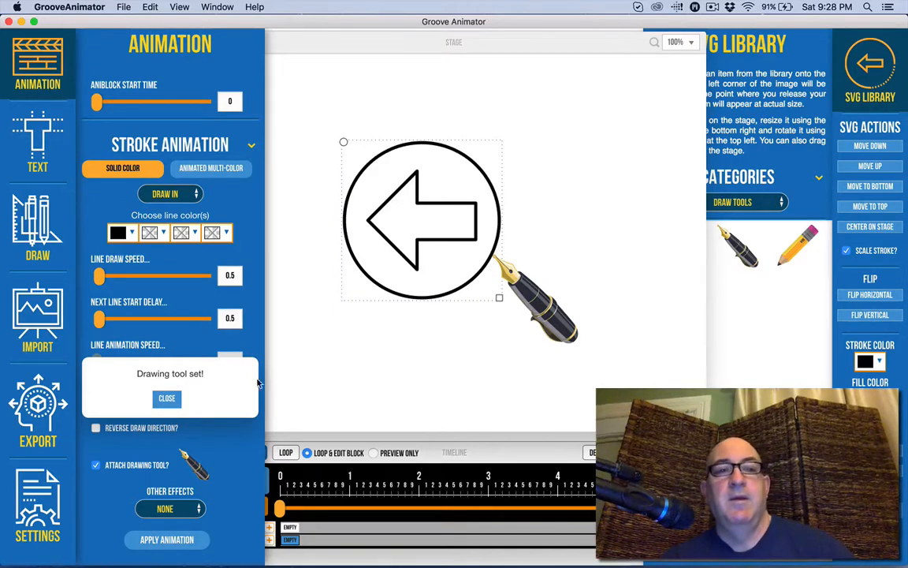
left_click(166, 399)
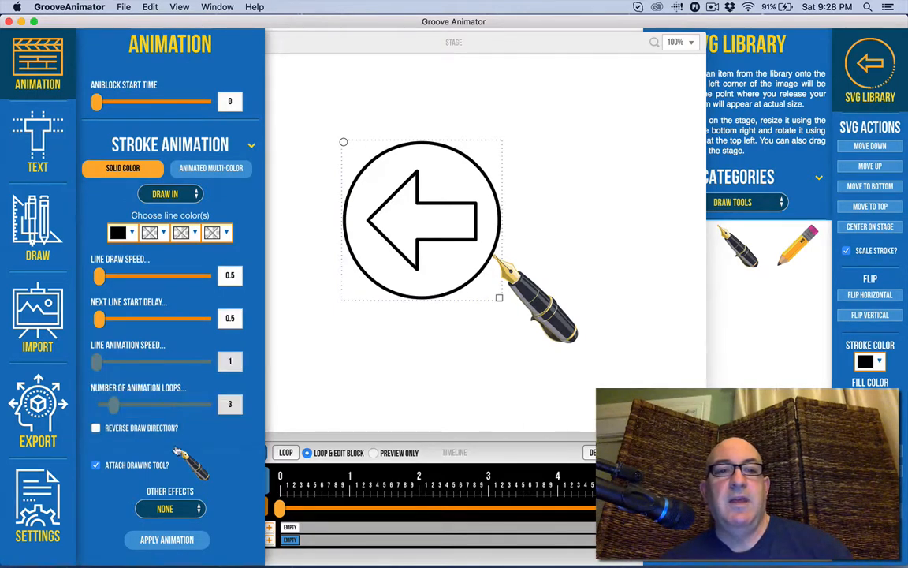
left_click(161, 544)
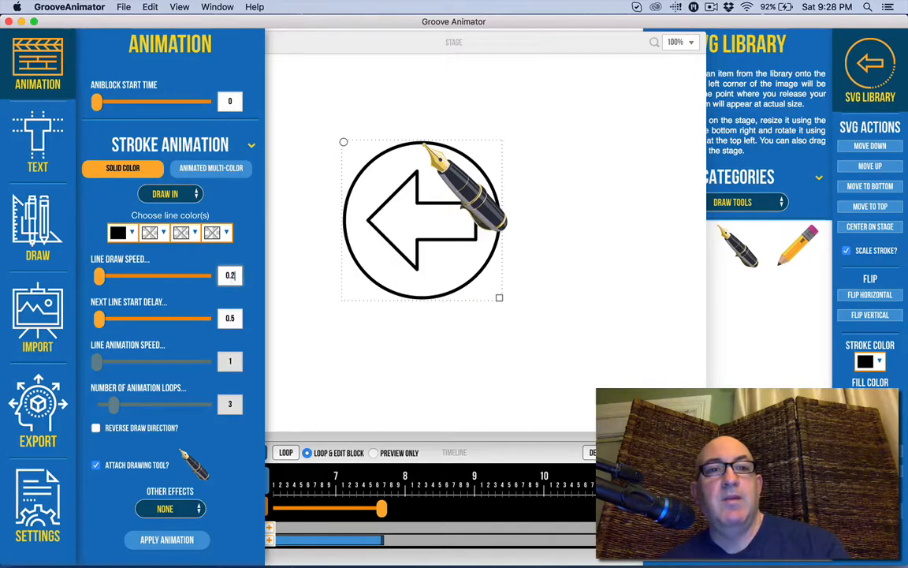
Reapply the arrow's draw-in with a line draw speed of 0.2 and shift its timeline block to start at about 0.26
key("BackSpace")
type("2")
left_click(167, 540)
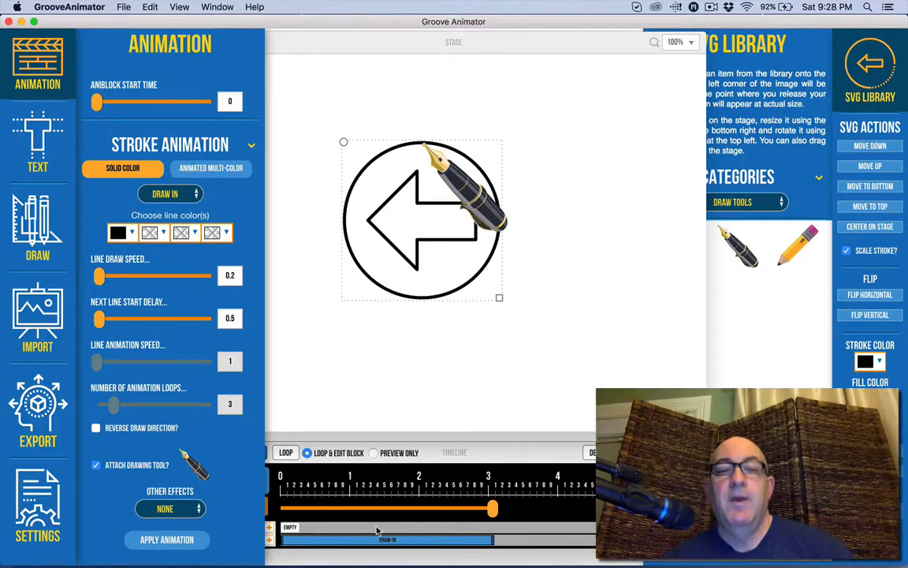
left_click(484, 449)
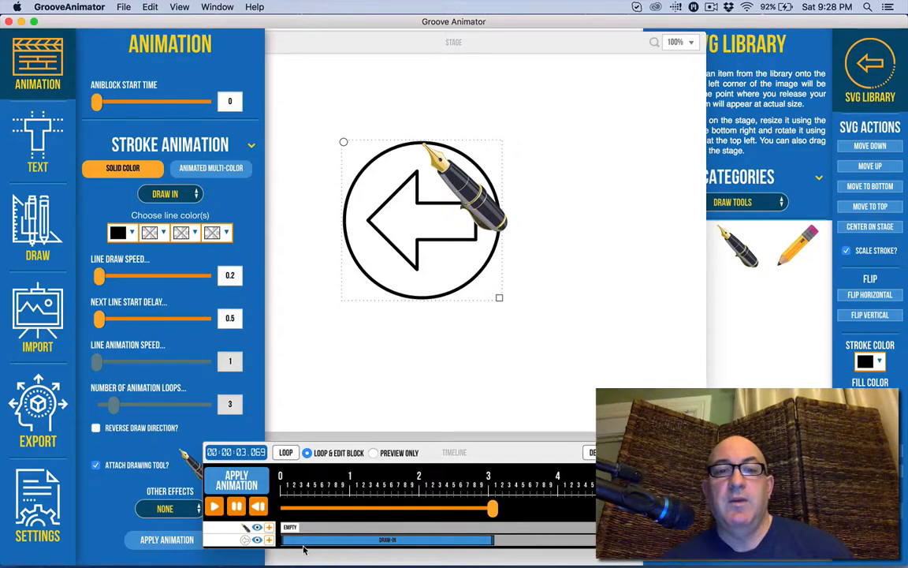
mouse_move(311, 535)
left_mouse_down()
mouse_move(326, 539)
mouse_move(318, 539)
left_mouse_up()
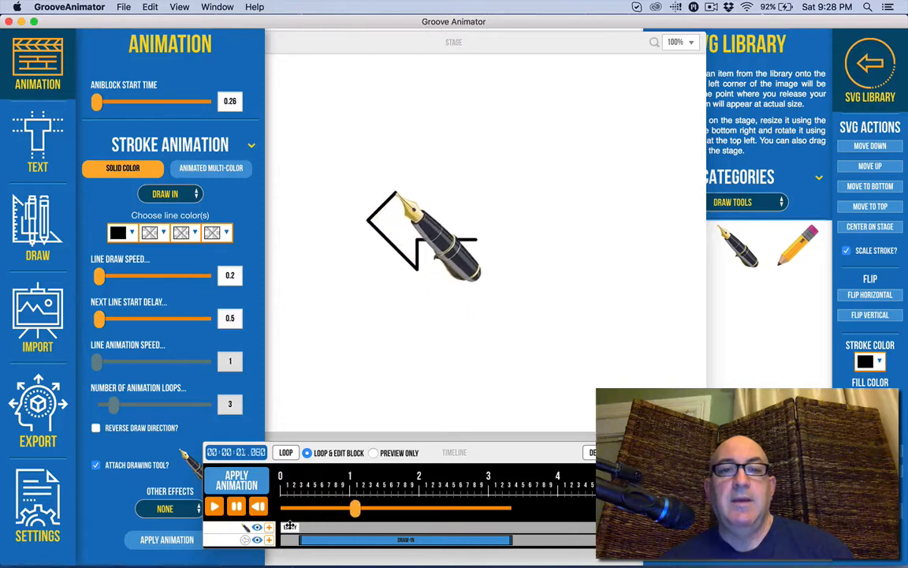
For the pen's empty timeline block, set the pen's current location as the on-stage position of a Move In off-stage animation
left_click(290, 526)
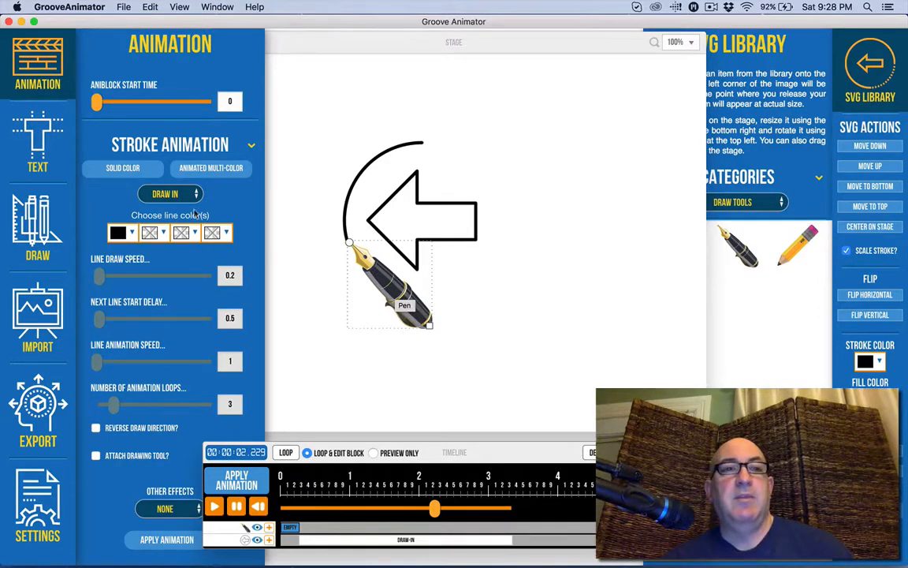
left_click(45, 83)
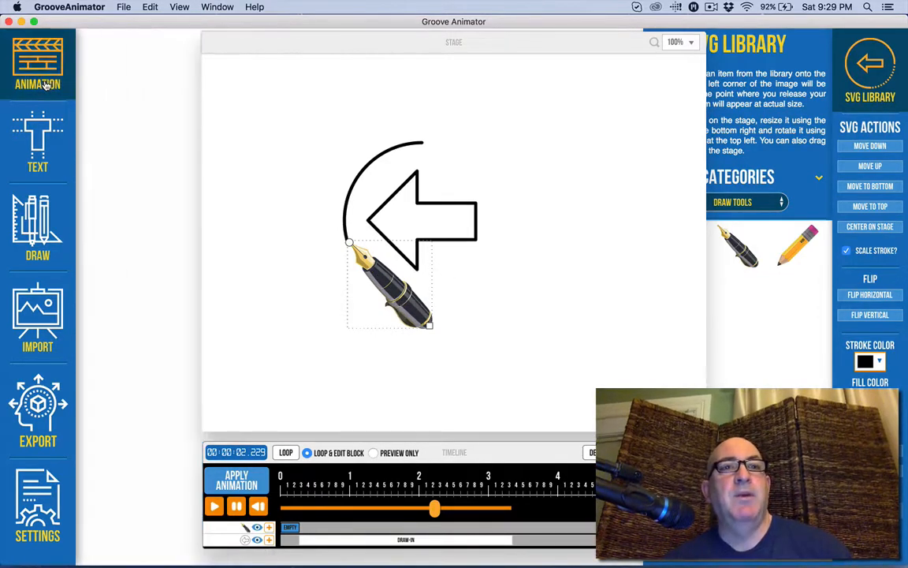
left_click(45, 83)
left_click(157, 144)
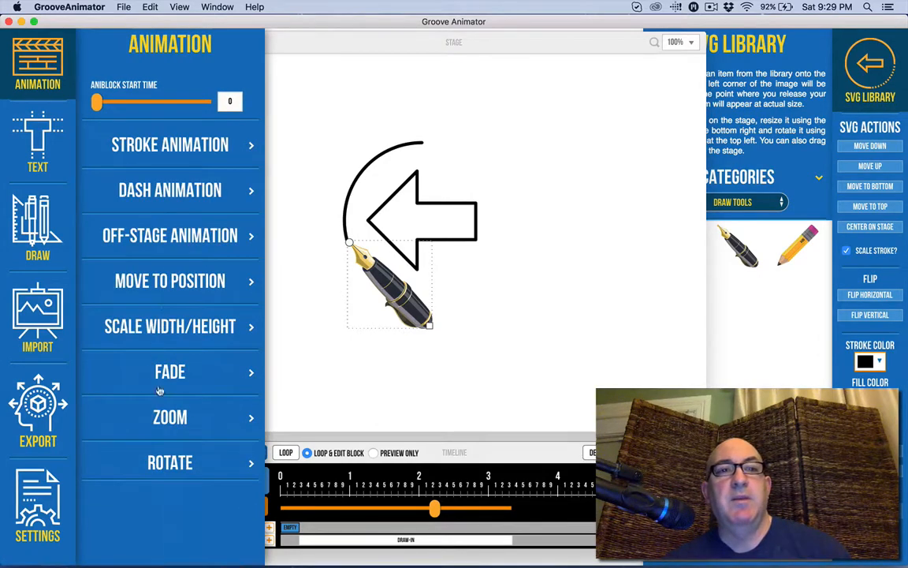
left_click(160, 282)
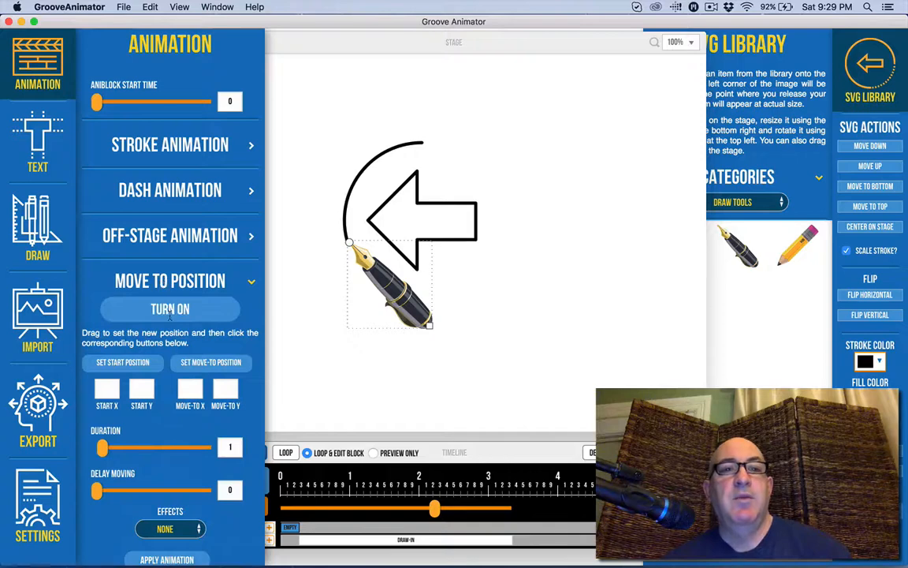
left_click(162, 236)
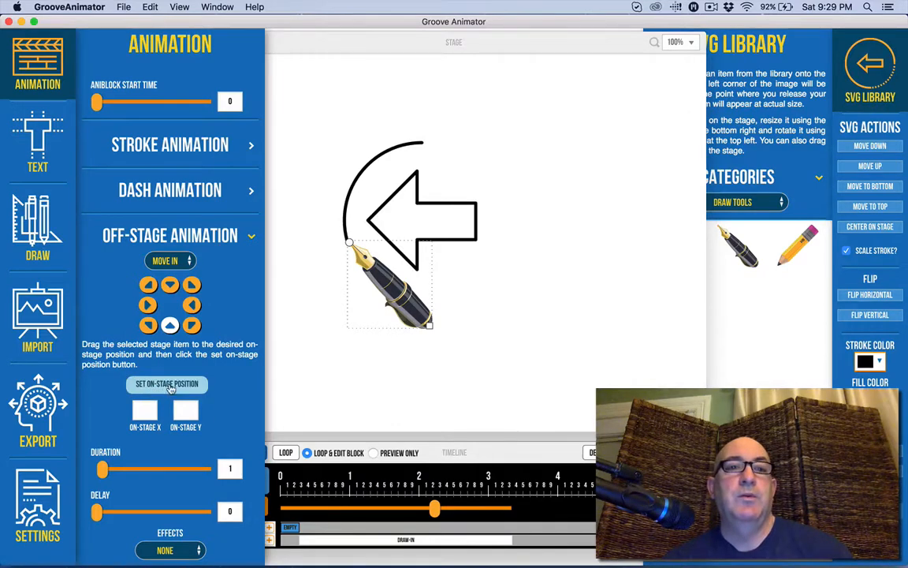
left_click(160, 383)
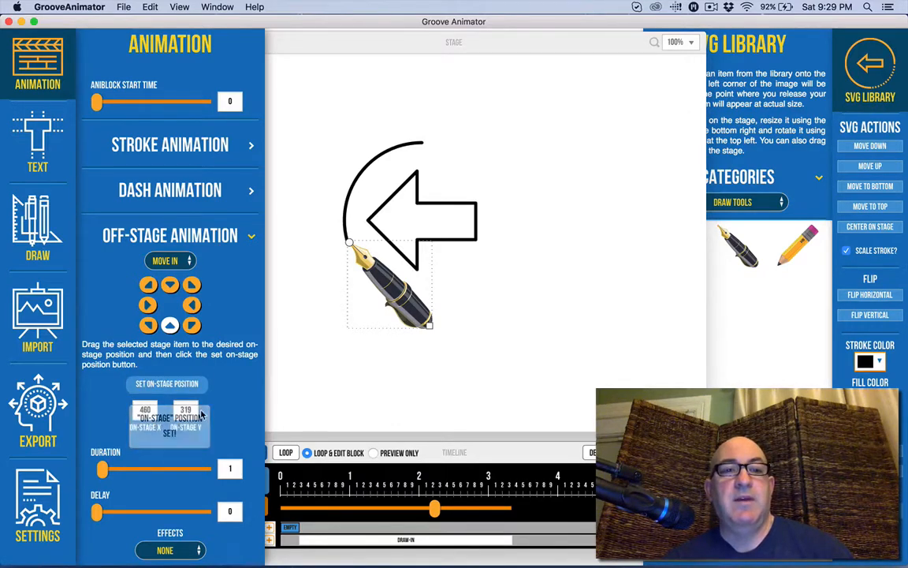
Set the pen's Move In animation to a duration of 0.7 with the Bounce effect and apply it
scroll(235, 431, "down", 3)
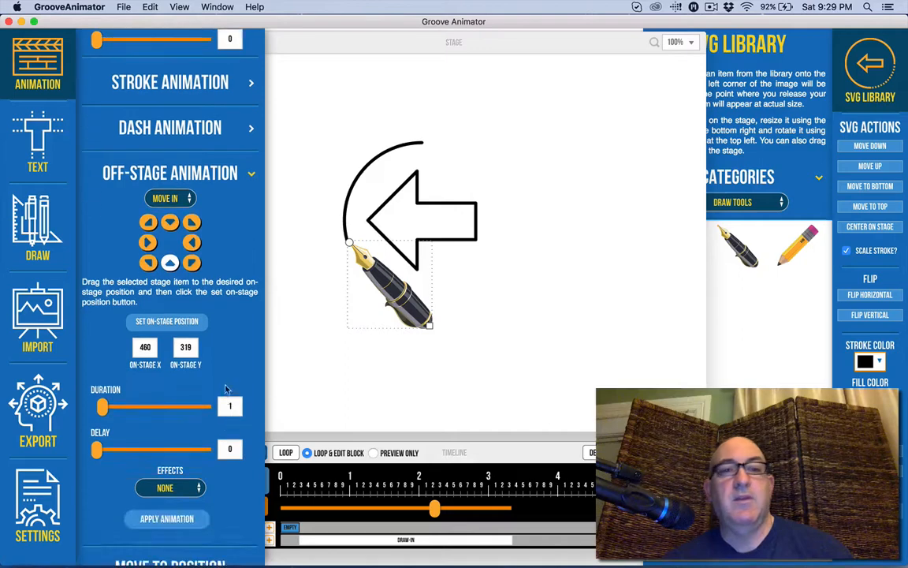
left_click_drag(235, 405, 210, 400)
type(".")
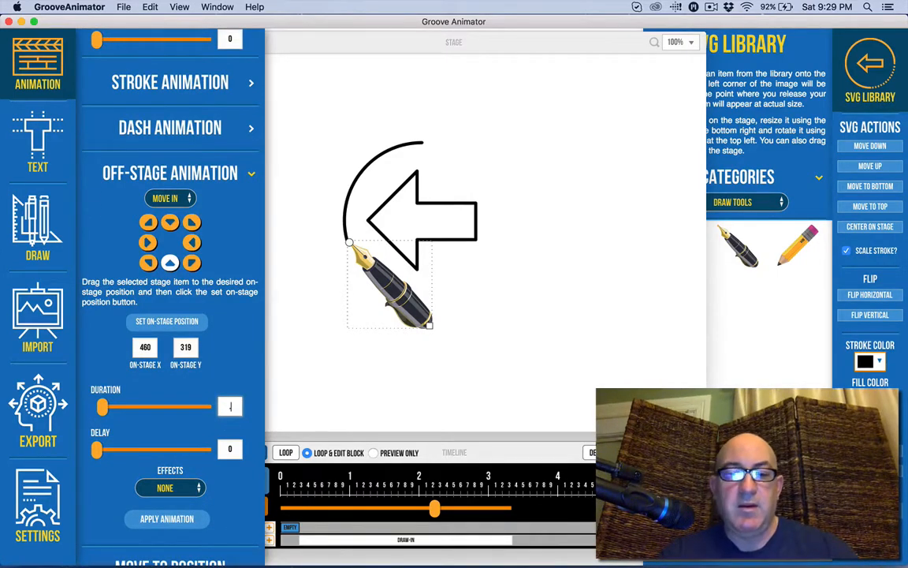
type("7")
left_click(169, 487)
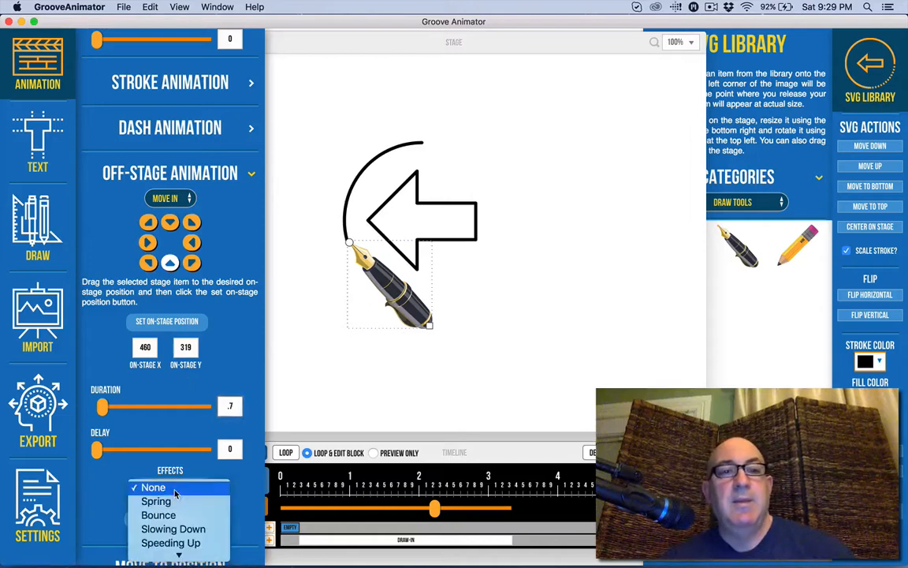
left_click(175, 514)
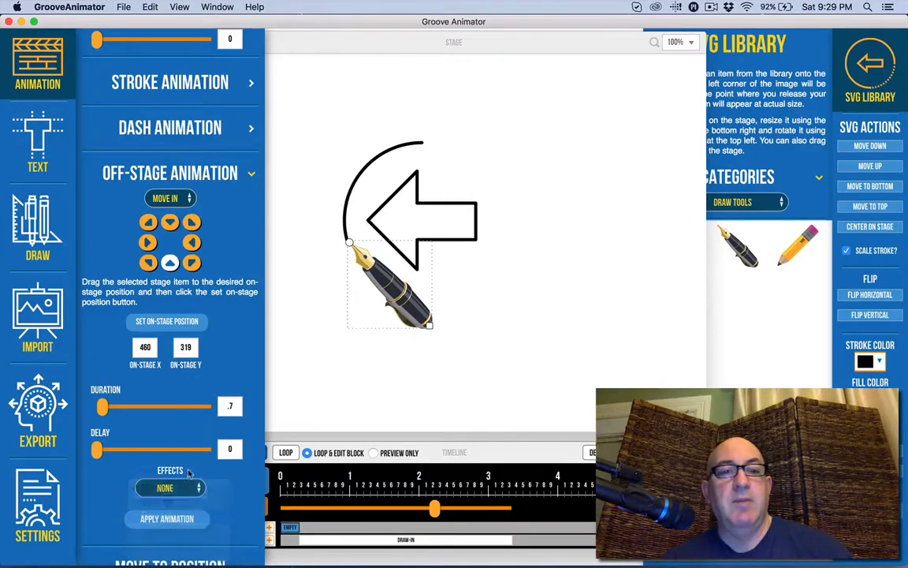
left_click(168, 518)
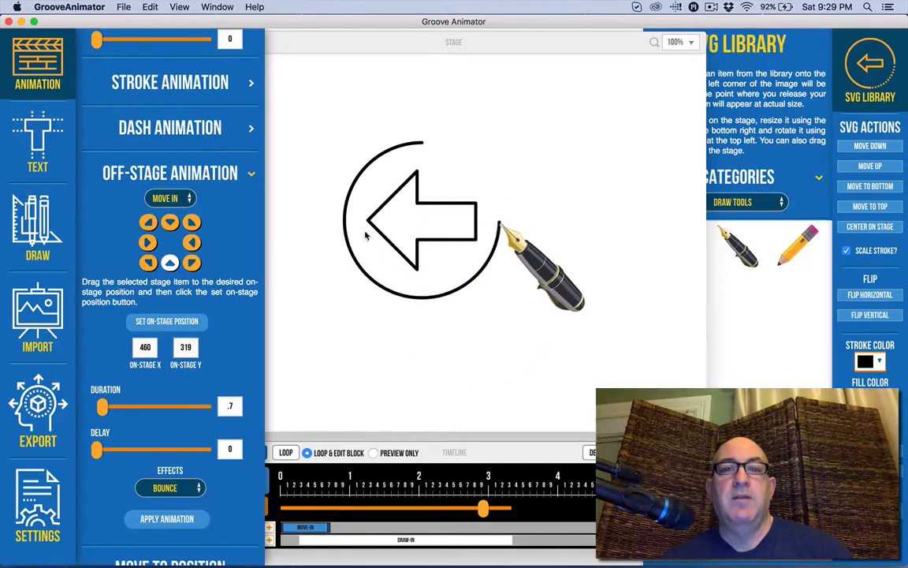
Shift the arrow's Draw-In block to start at about 0.74, after the pen's move-in, and preview the animation
left_click(355, 539)
left_click_drag(356, 538, 347, 538)
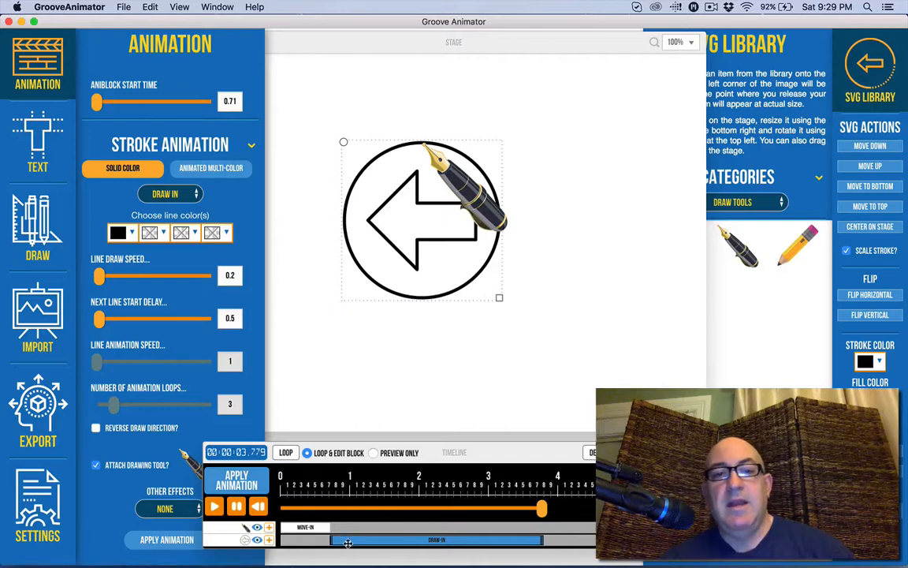
left_click_drag(355, 540, 357, 542)
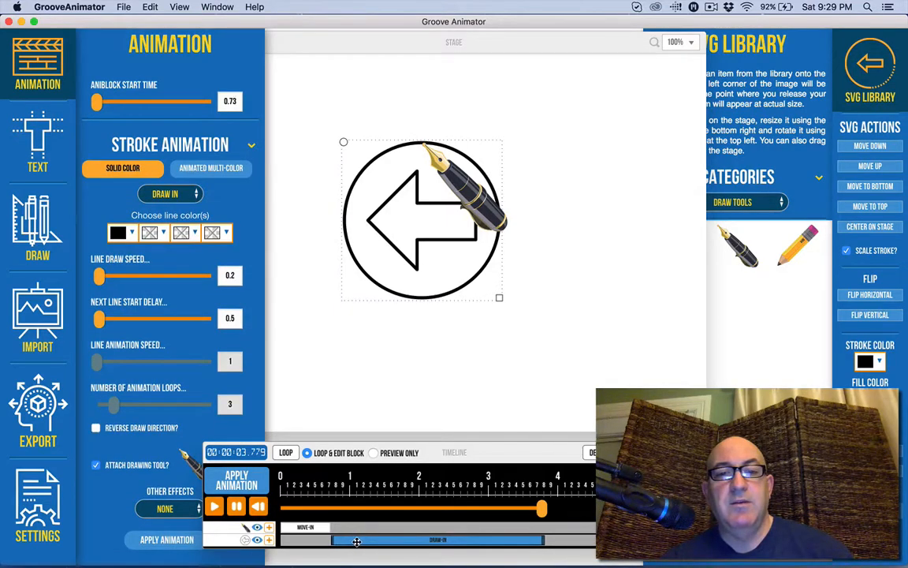
left_click(216, 508)
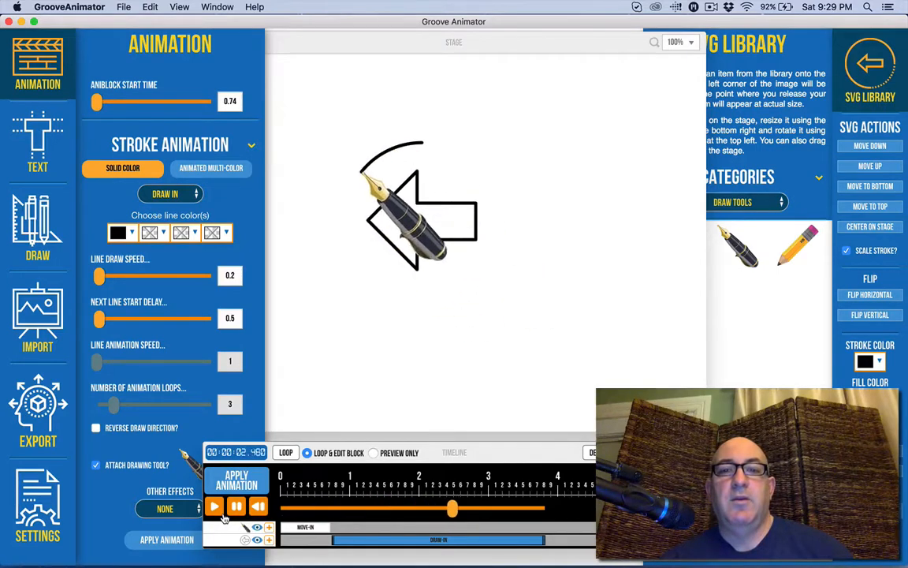
mouse_move(394, 561)
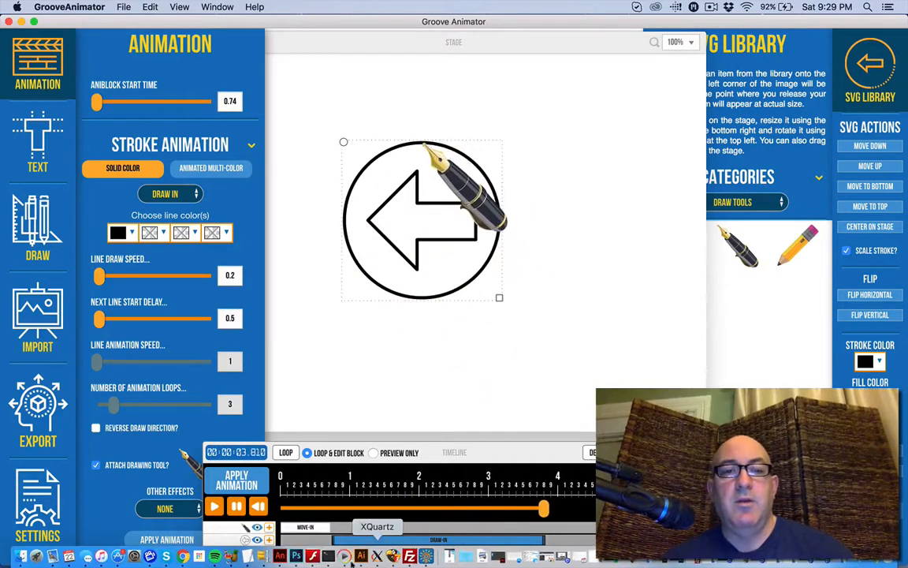
Add an empty animation block for the pen after the arrow's draw-in, and look over the off-stage and move-to-position options
left_click(269, 529)
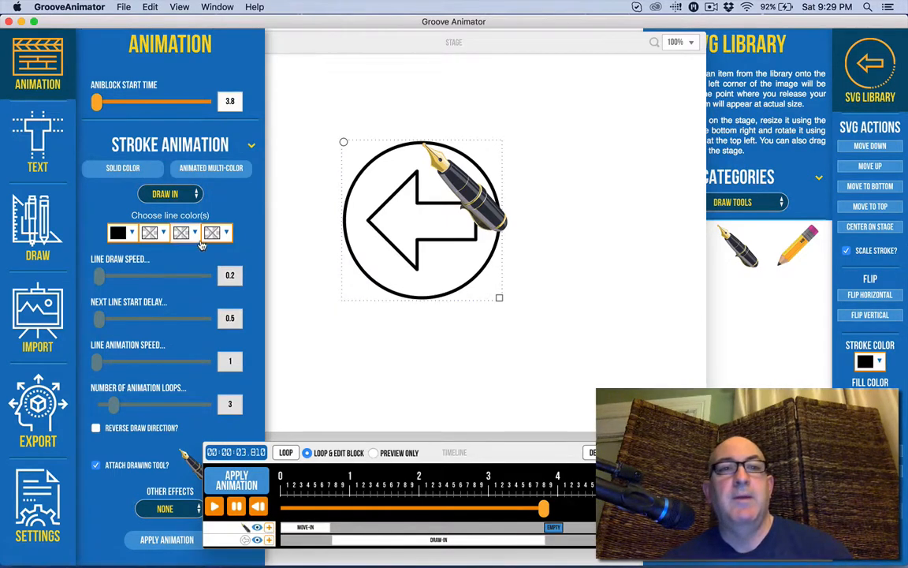
scroll(200, 355, "down", 5)
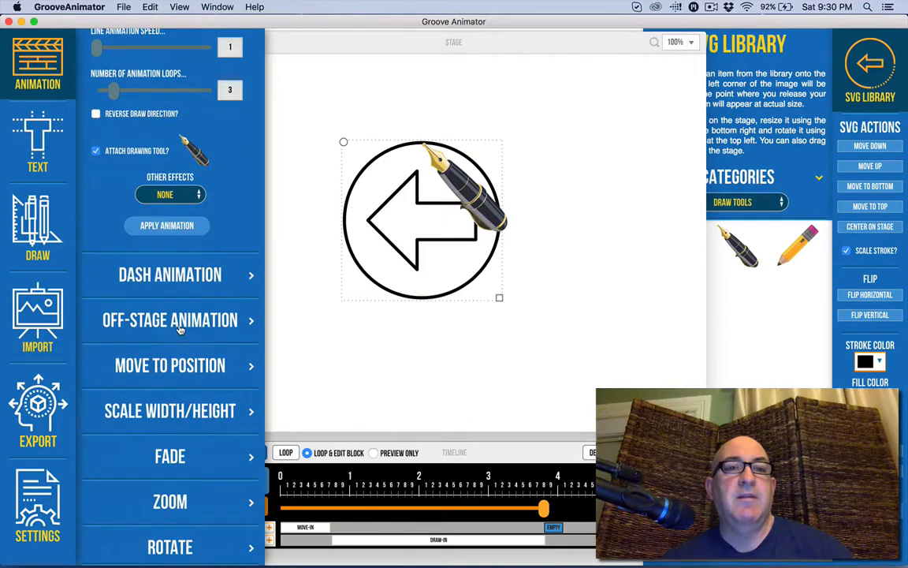
left_click(174, 365)
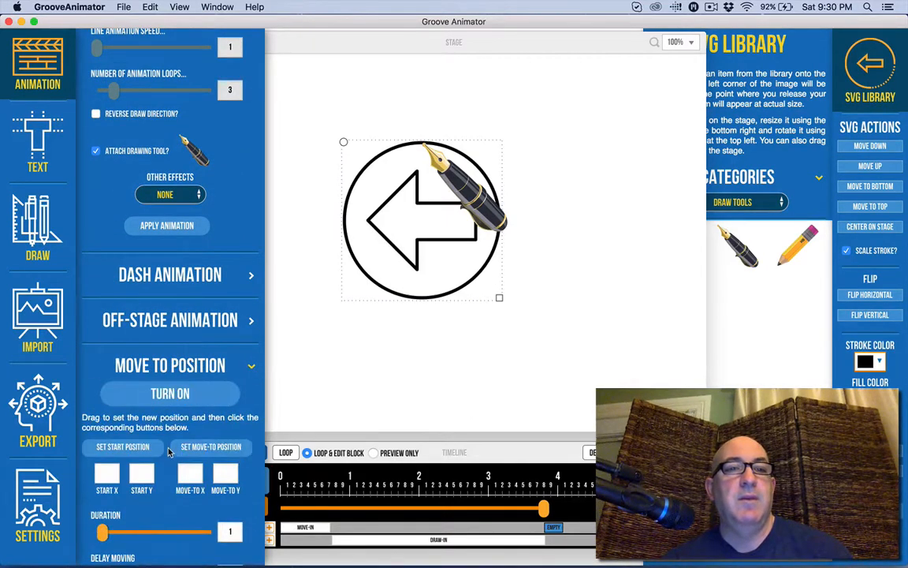
left_click(139, 304)
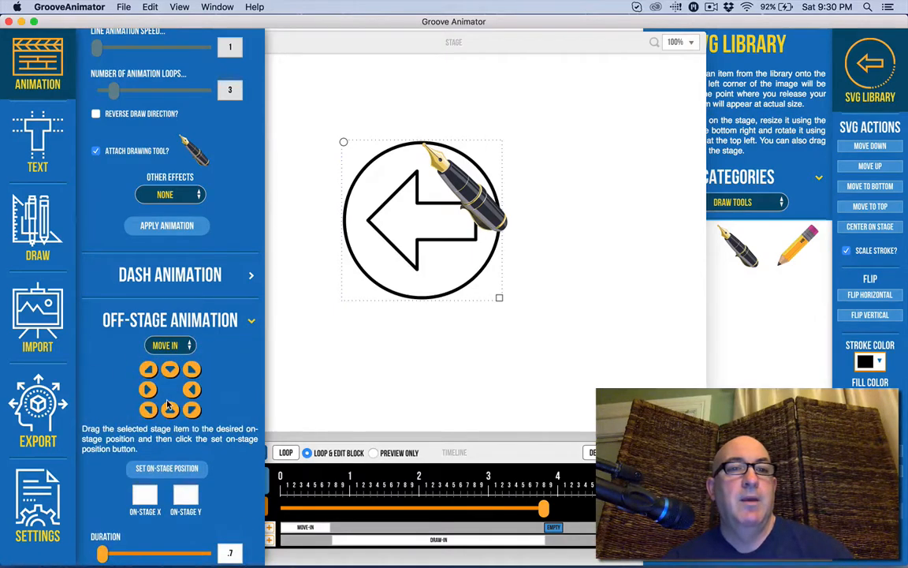
left_click(119, 323)
scroll(187, 388, "down", 2)
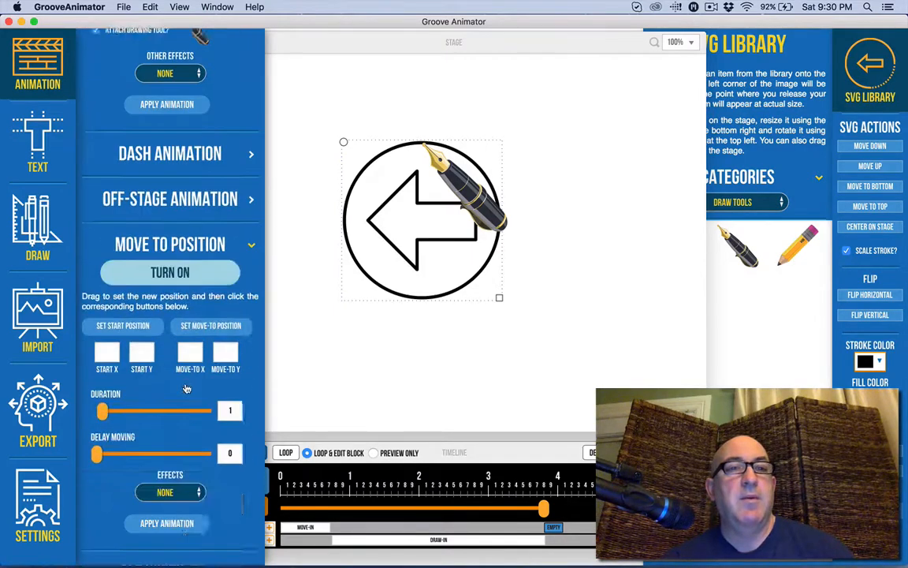
scroll(186, 388, "down", 3)
scroll(185, 386, "up", 1)
left_click(126, 149)
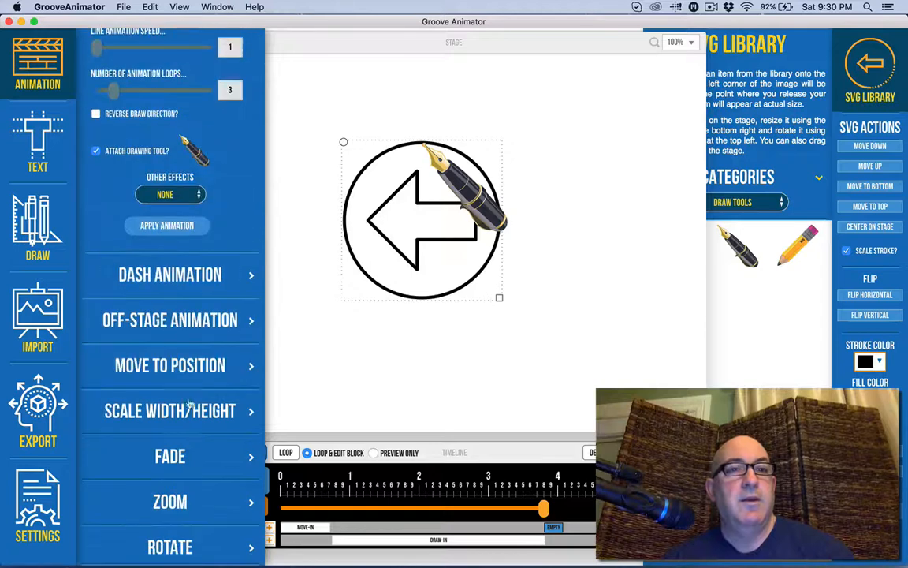
Turn on a Zoom In animation with a duration of 0.7 for the pen's empty block and apply it
left_click(167, 501)
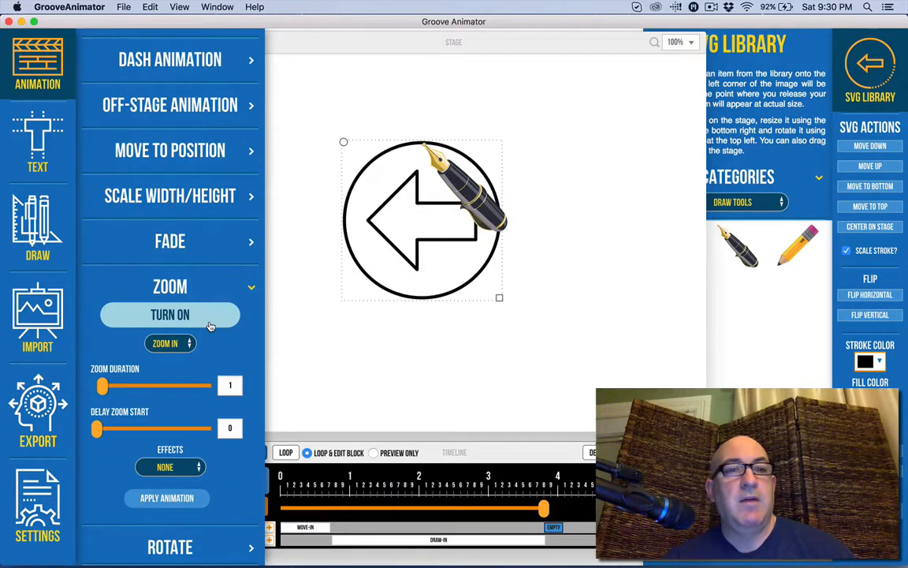
left_click(210, 326)
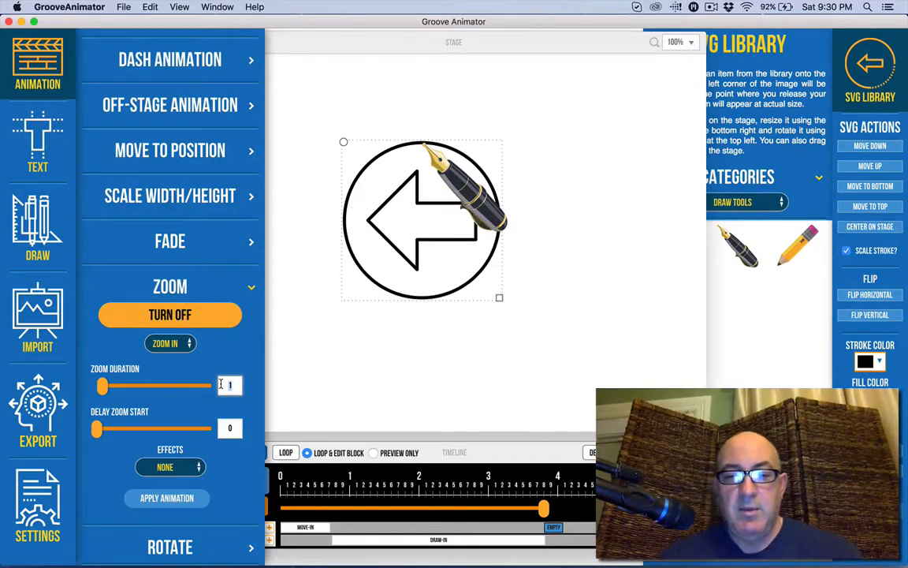
type(".7")
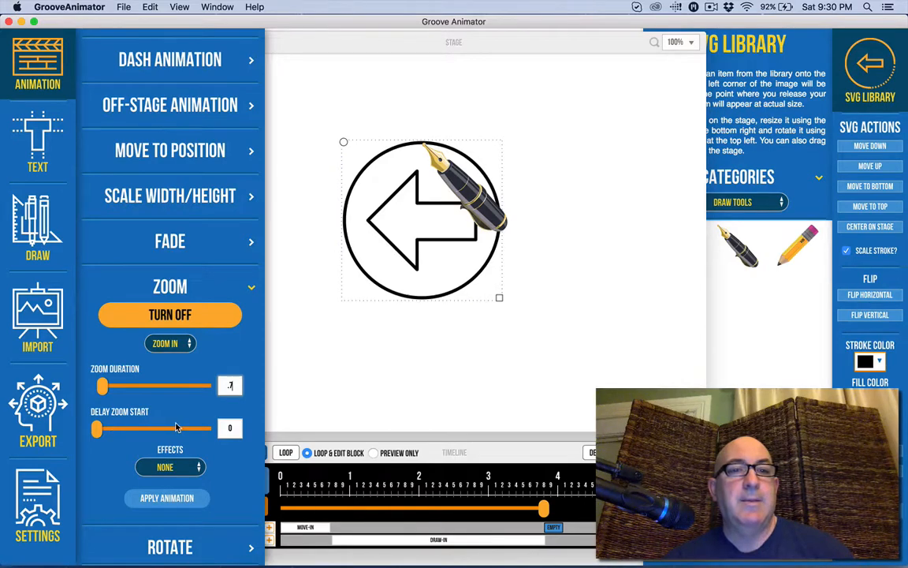
left_click(178, 505)
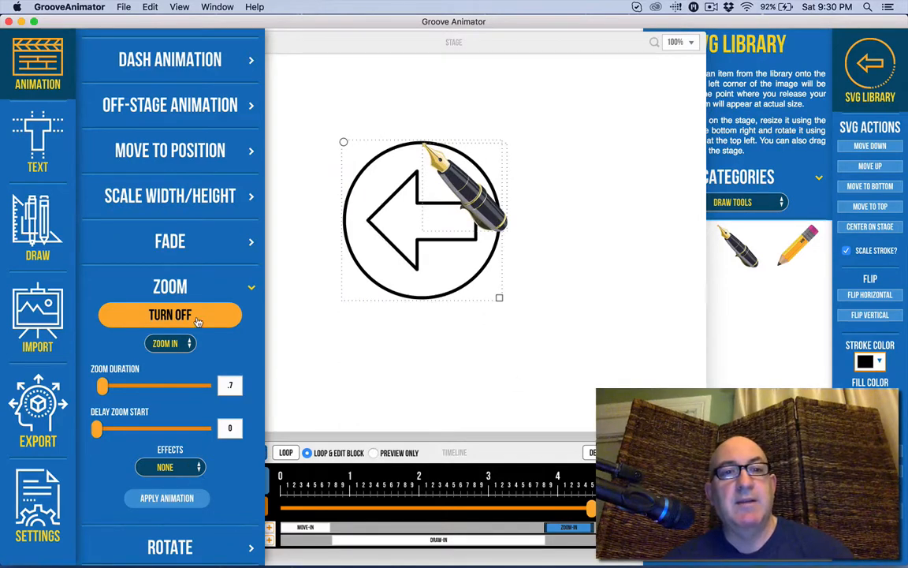
Change the pen's zoom animation to Zoom Out, apply it, and shift its block to start at about 3.87
left_click(167, 344)
left_click(173, 356)
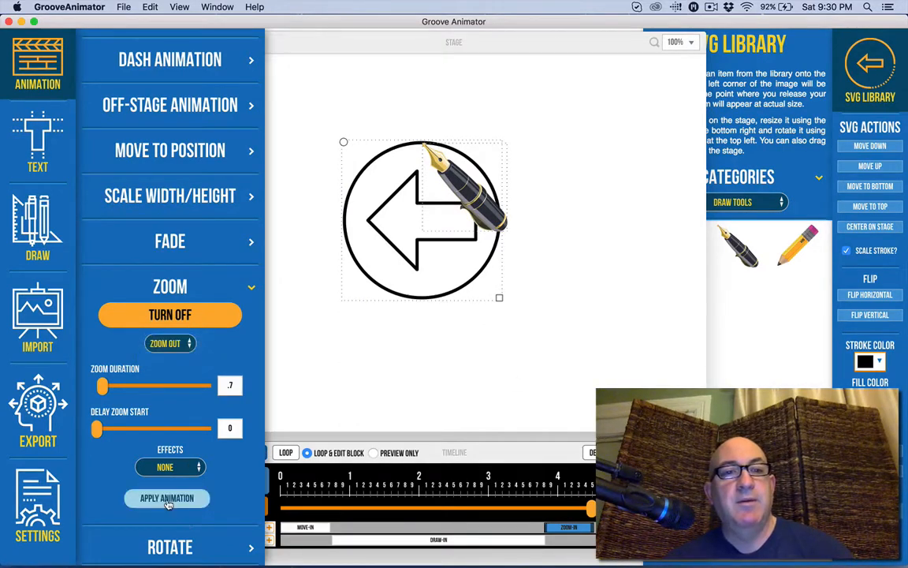
left_click(167, 499)
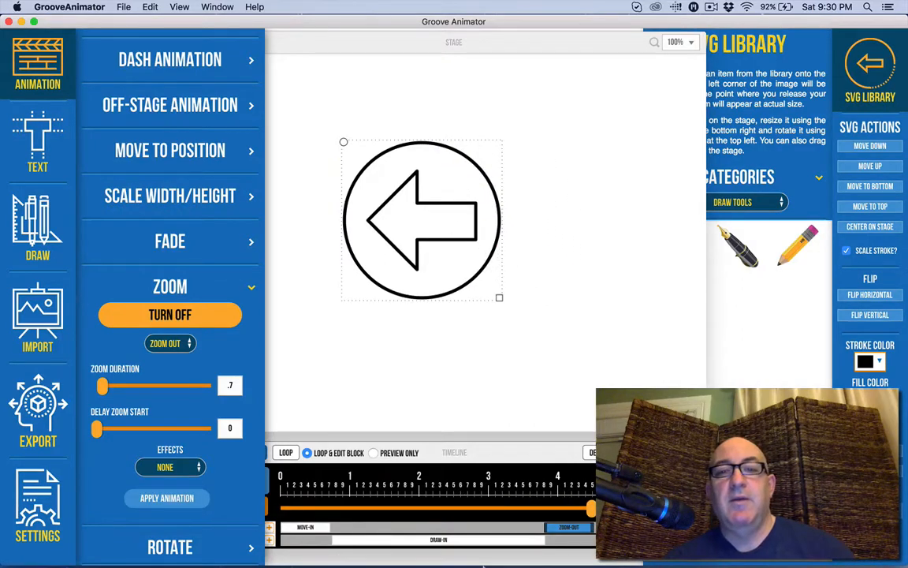
left_click(561, 530)
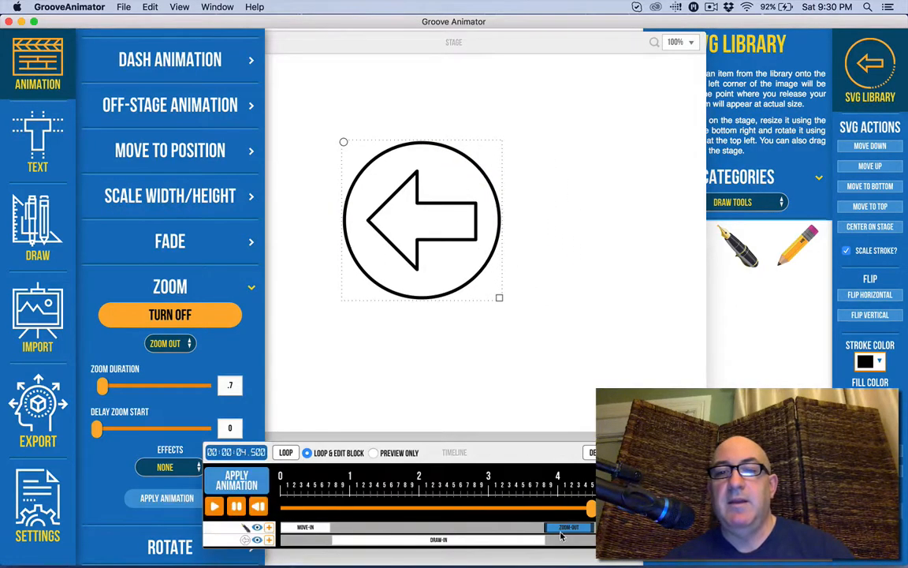
left_click_drag(567, 525, 573, 525)
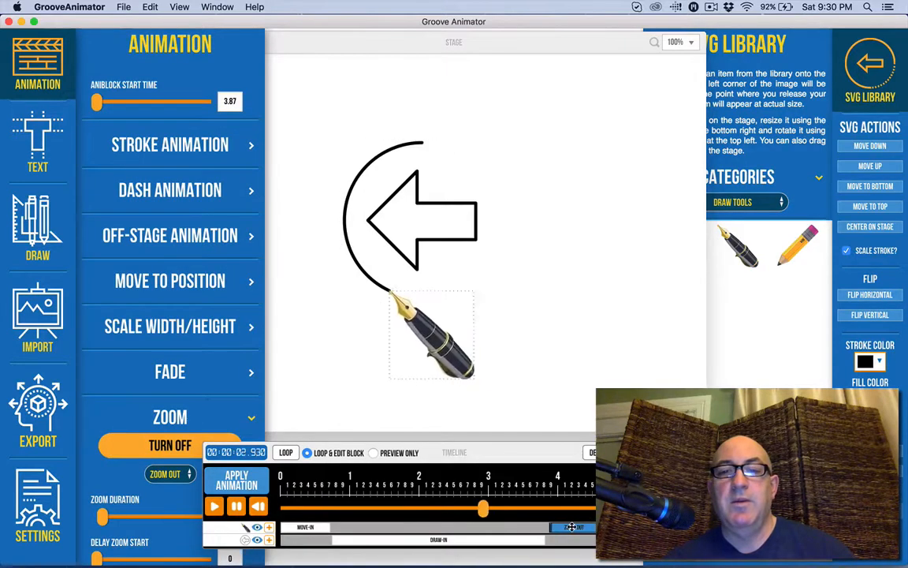
Apply a Fade Out with a duration of 1 to the pen's zoom-out block and close the animation settings
left_click(181, 416)
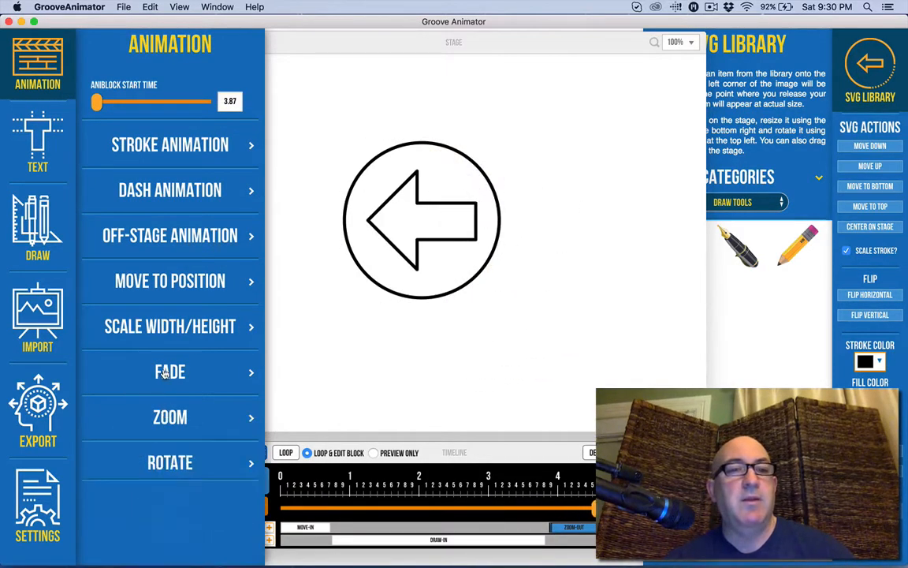
left_click(185, 371)
left_click(172, 428)
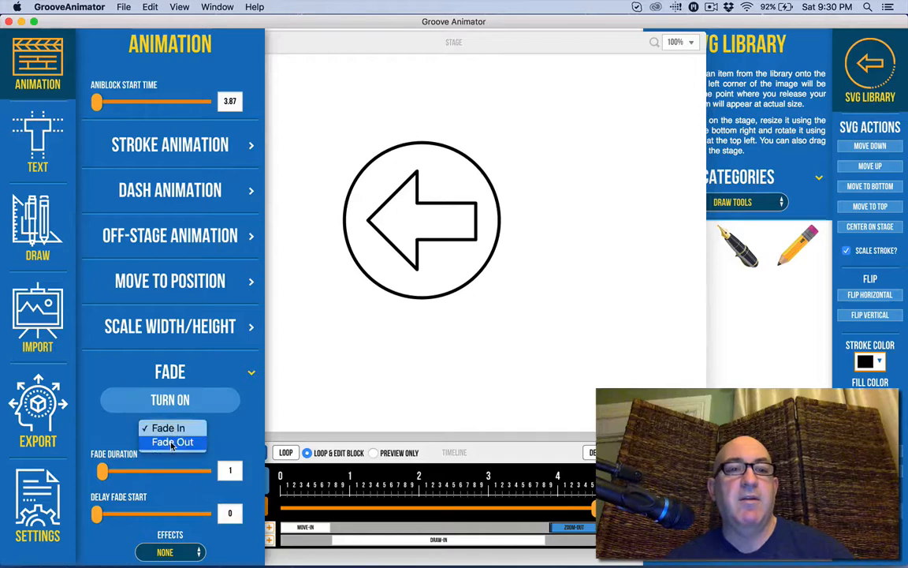
left_click(173, 439)
left_click(200, 407)
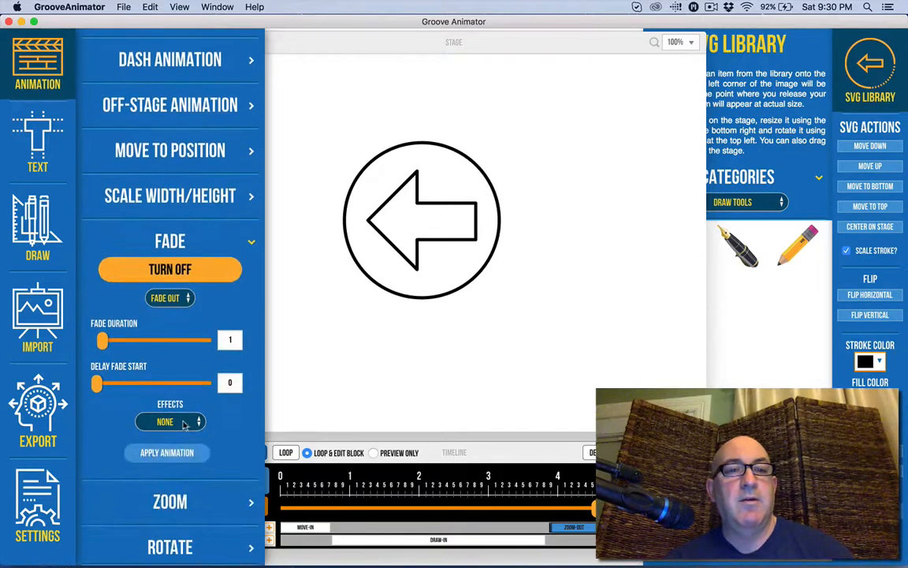
left_click(172, 452)
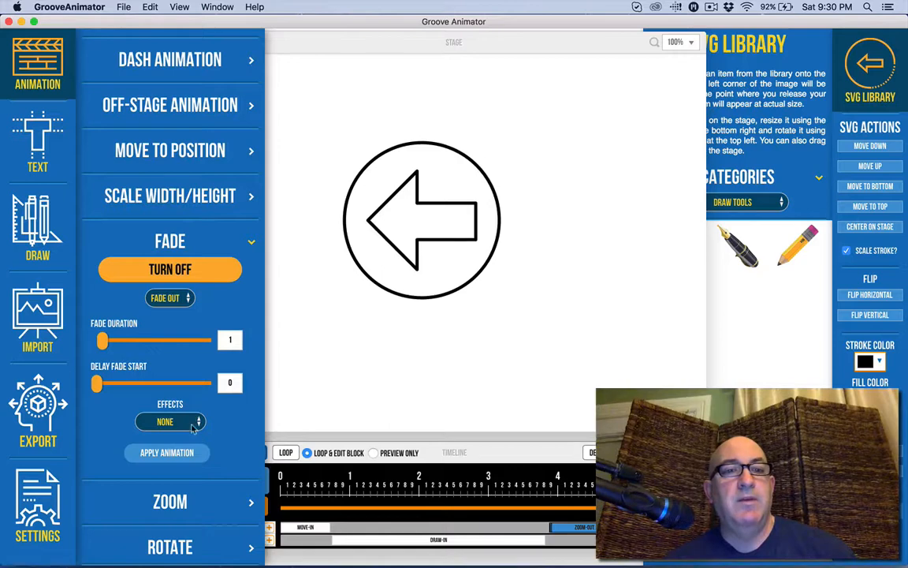
left_click(187, 502)
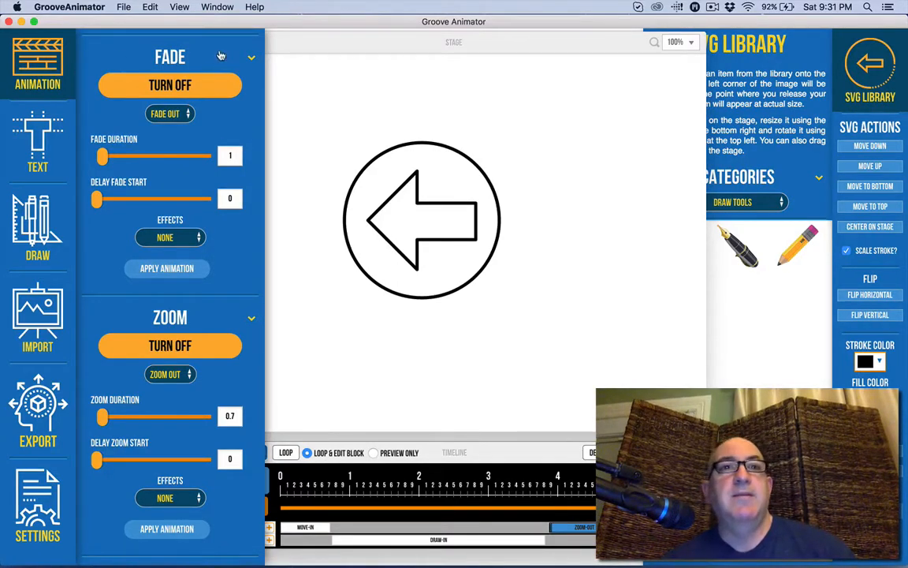
left_click(249, 57)
left_click(249, 287)
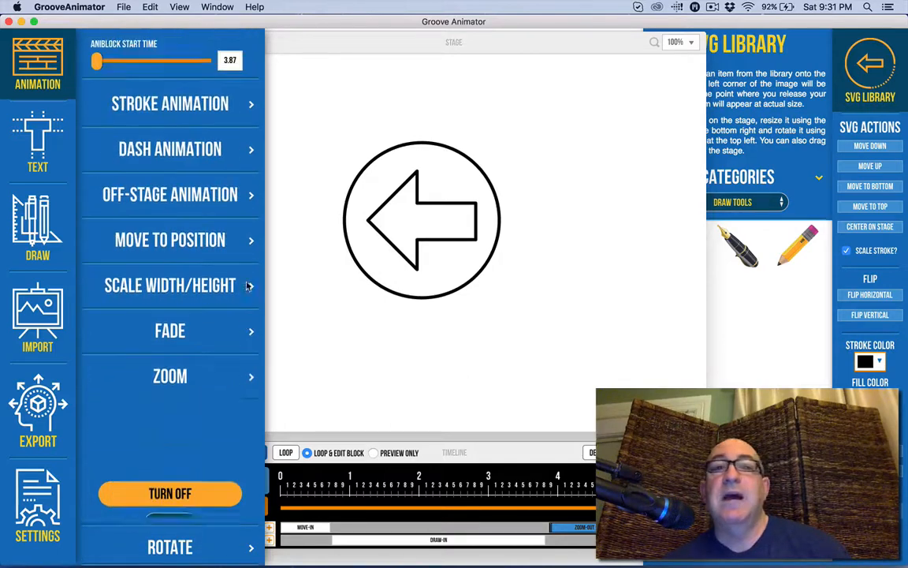
left_click(48, 57)
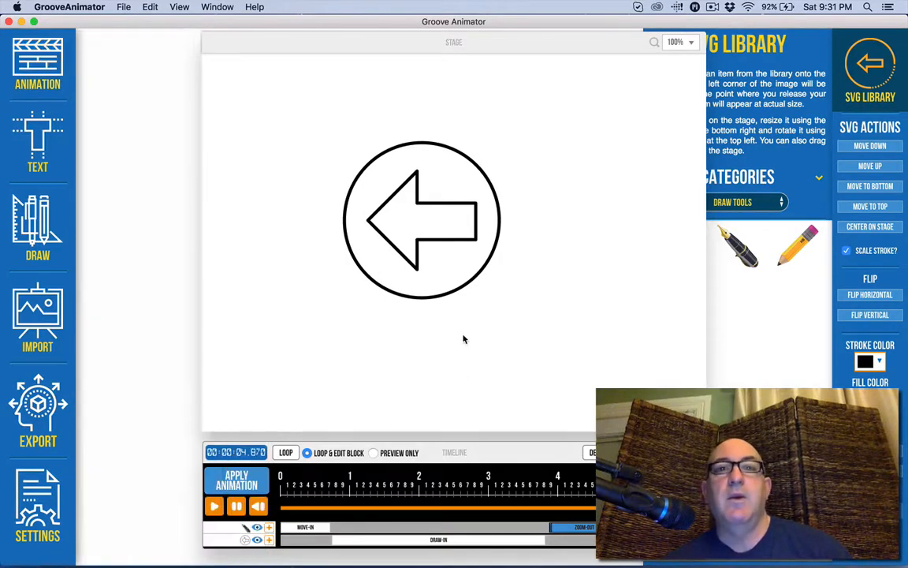
Shrink the circled arrow slightly on the stage and preview the animation from about 0.74 seconds
left_click(427, 217)
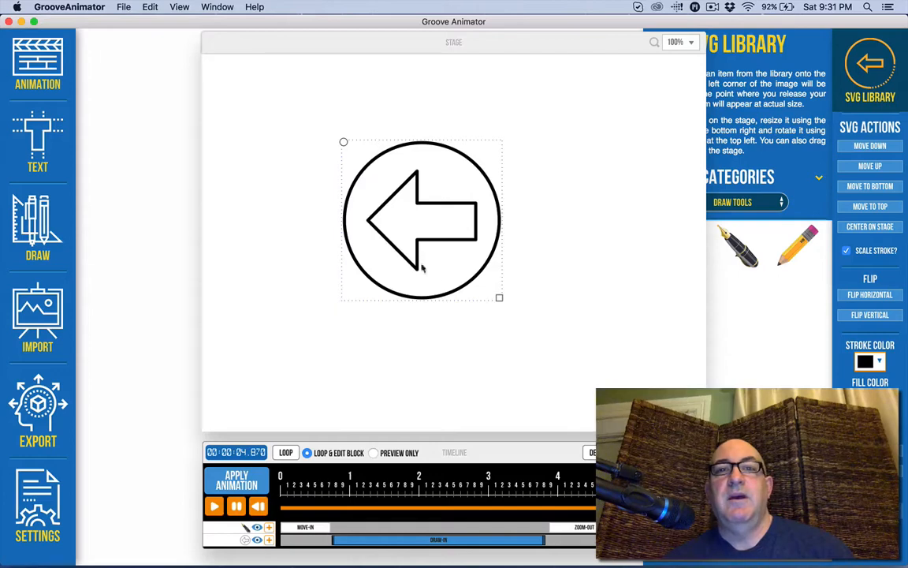
left_click_drag(498, 298, 479, 279)
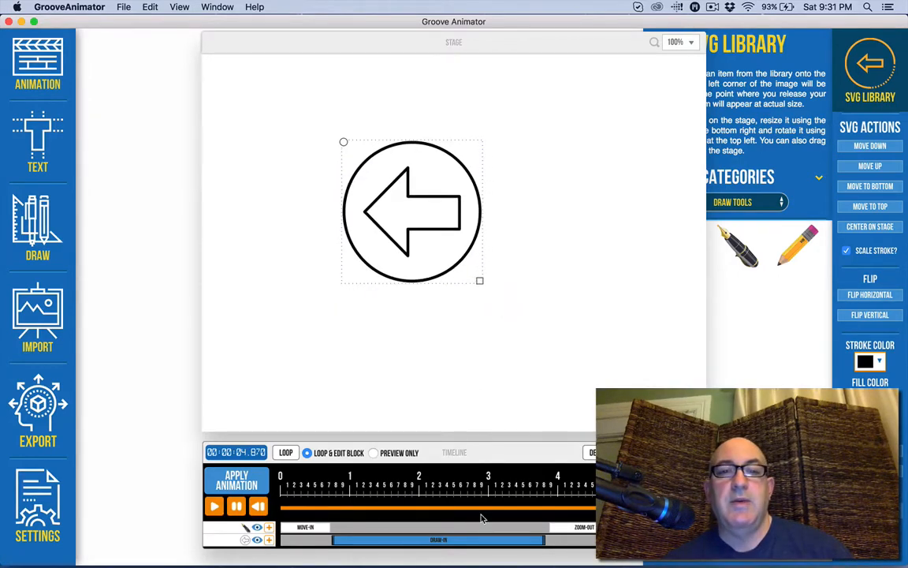
left_click_drag(369, 508, 332, 507)
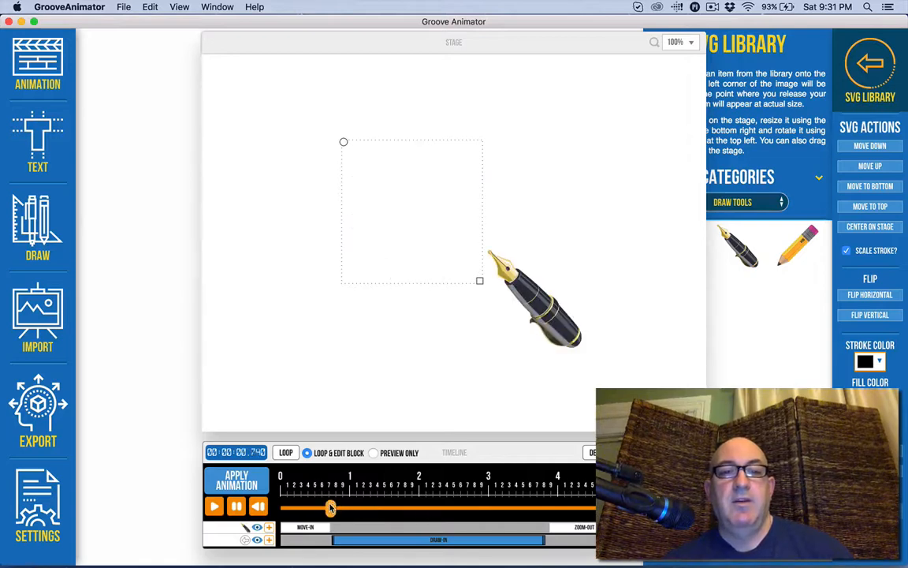
key("space")
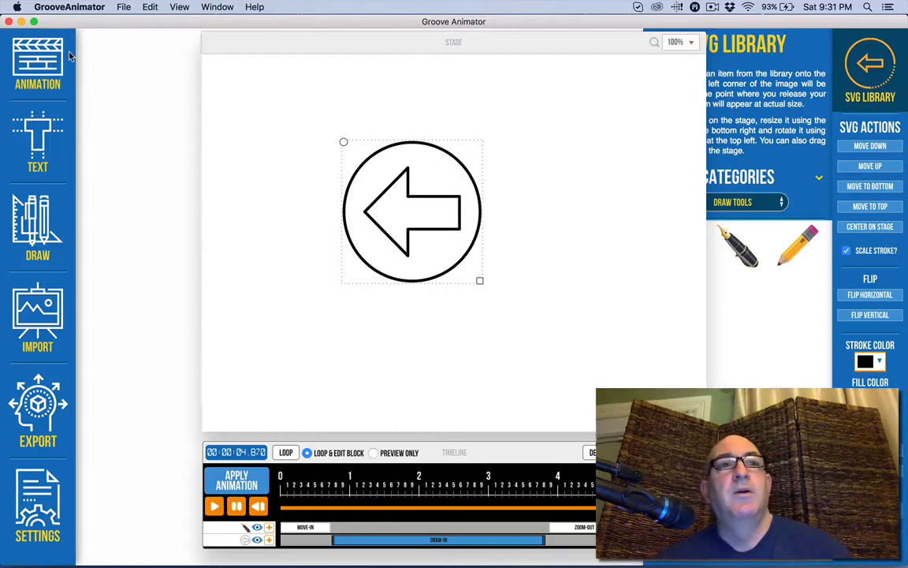
Reapply the Draw In stroke animation to the resized arrow and move the stage window clear of the SVG library
left_click(37, 61)
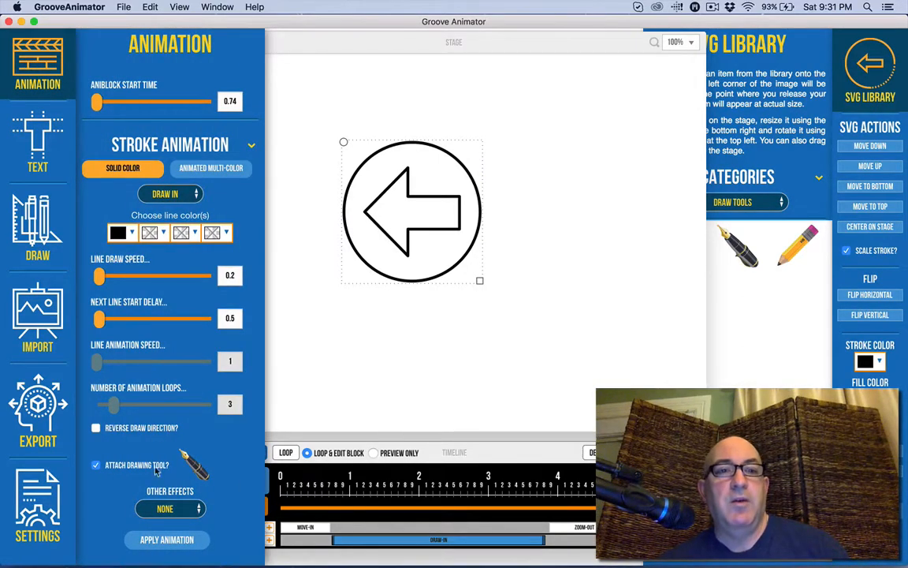
left_click(167, 546)
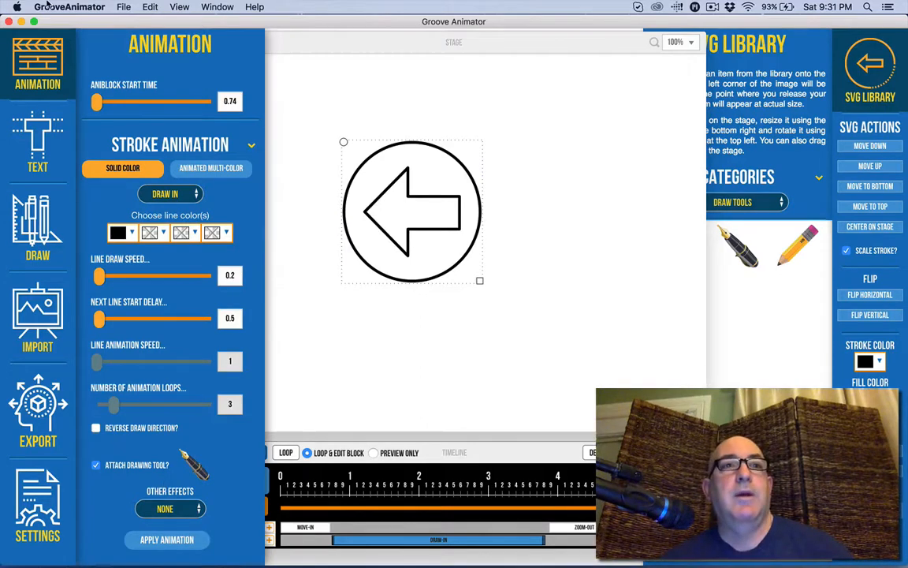
left_click(37, 61)
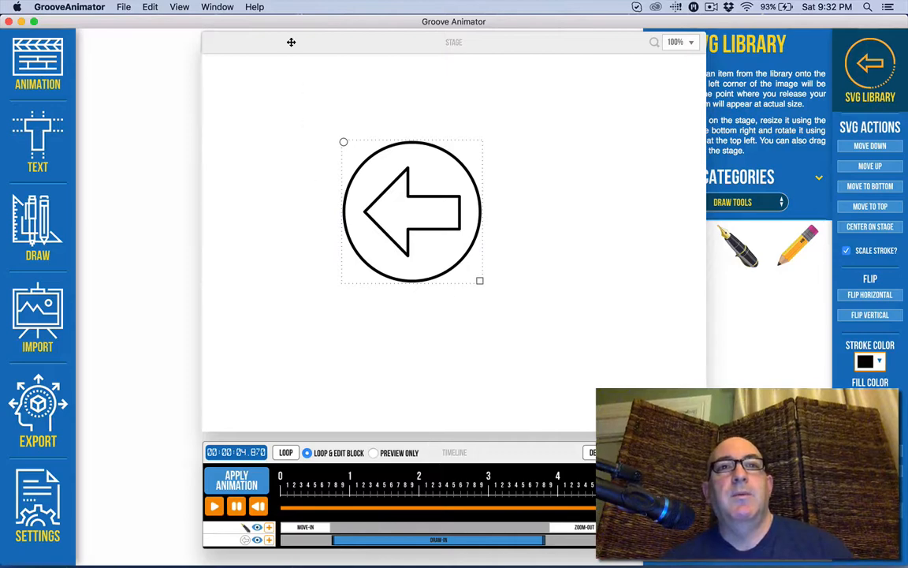
left_click_drag(290, 41, 170, 42)
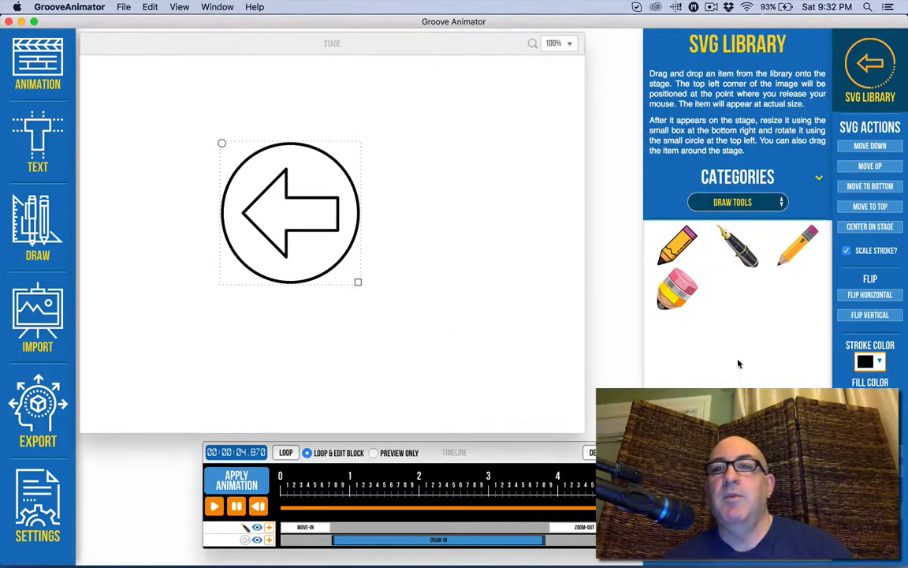